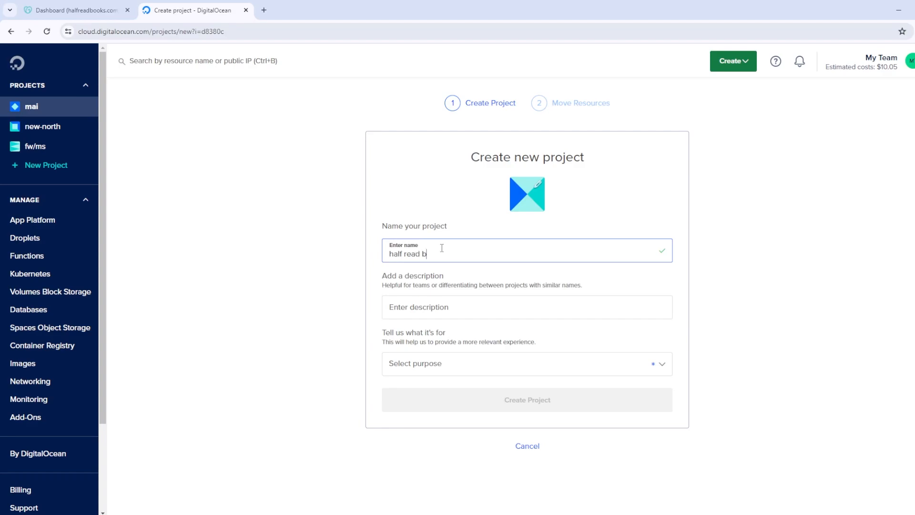
# Describe the project as 'educational purposes', set its purpose to Class project / Educational purposes, and create it
pyautogui.click(439, 309)
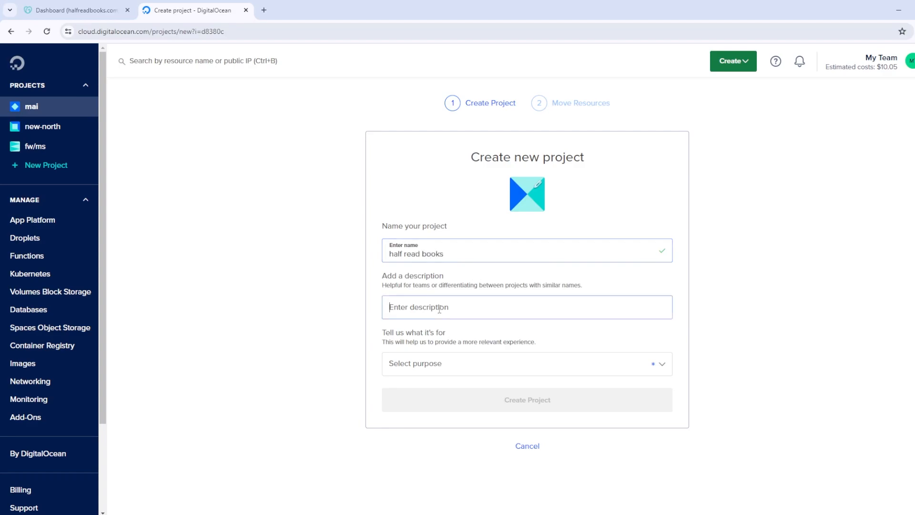
pyautogui.write('educational purposes.')
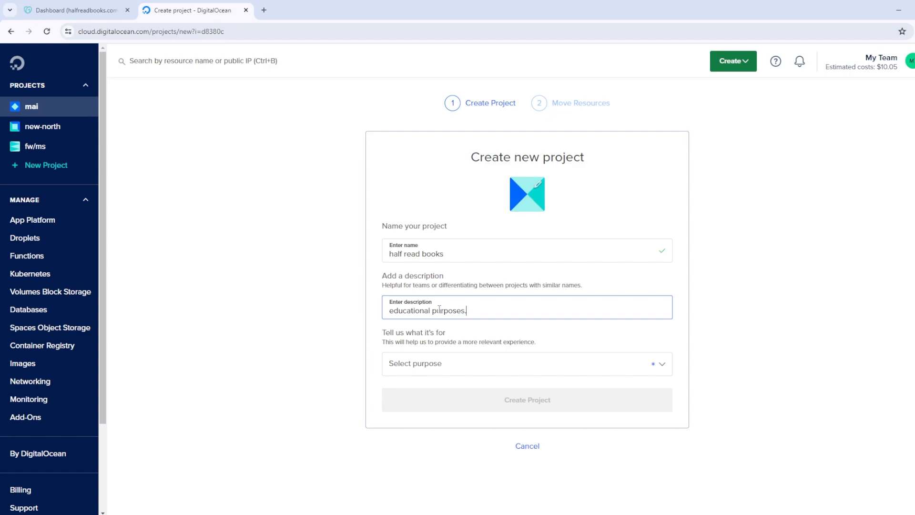
pyautogui.click(452, 363)
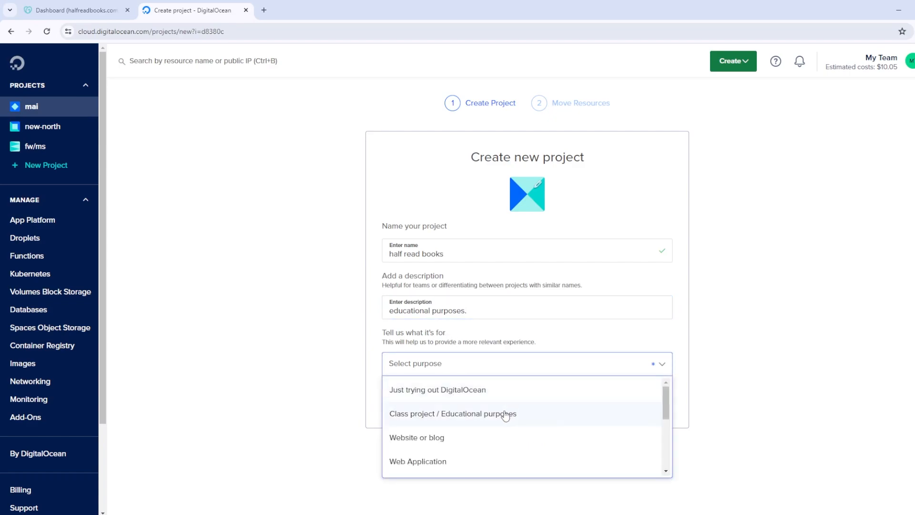
pyautogui.click(529, 418)
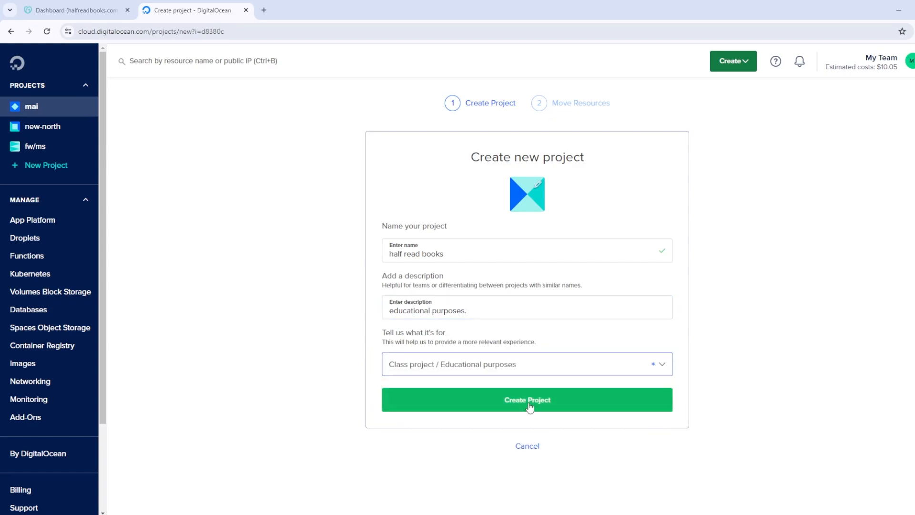
pyautogui.click(528, 408)
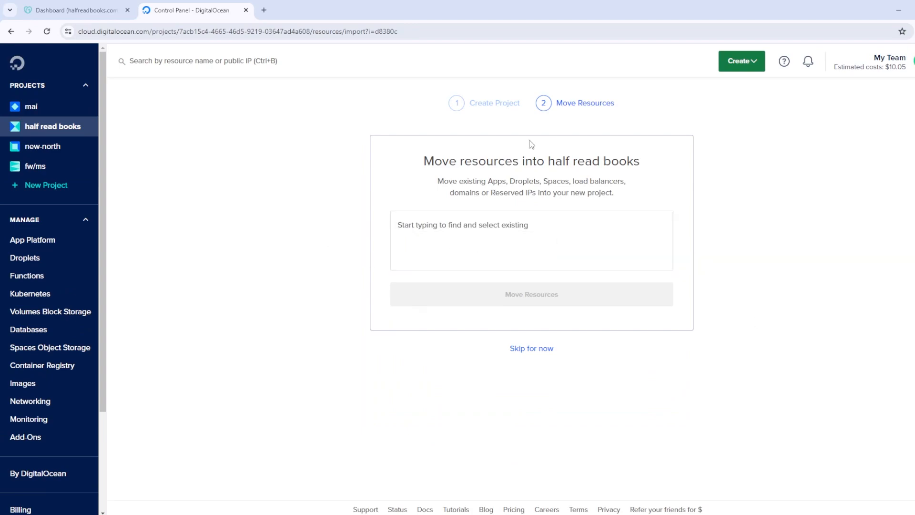
# Skip moving resources, then add halfreadbooks.com under Networking > Domains
pyautogui.click(532, 349)
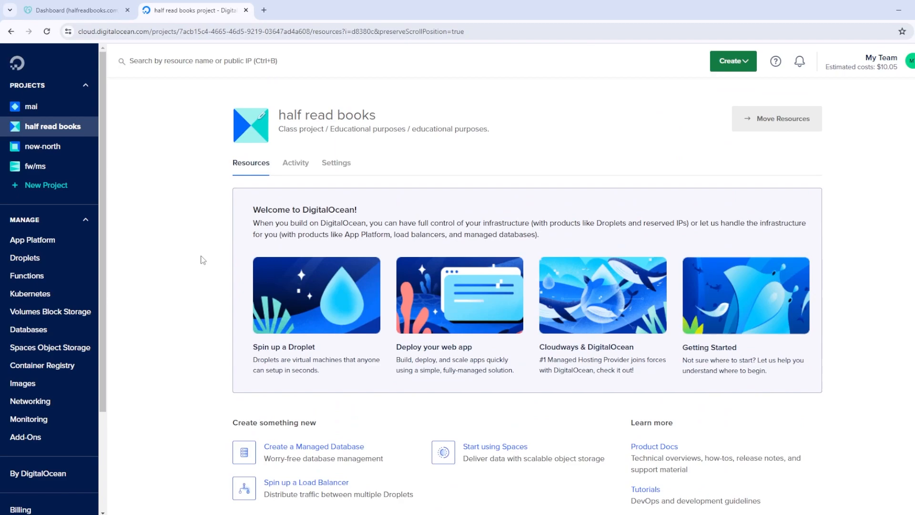
pyautogui.click(27, 406)
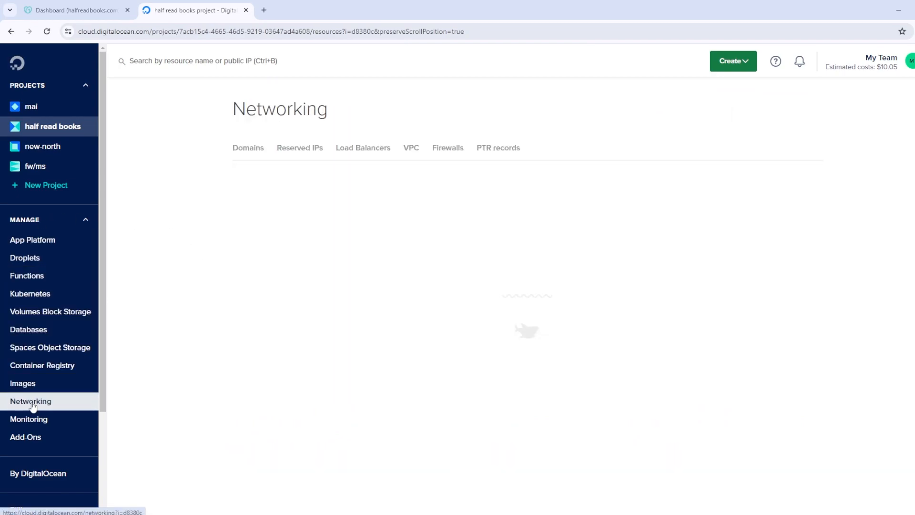
pyautogui.click(248, 151)
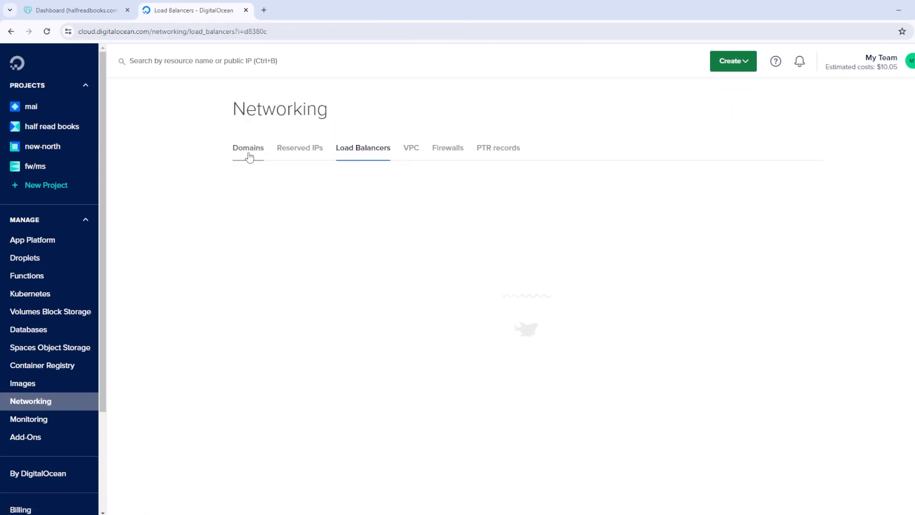
pyautogui.click(374, 232)
pyautogui.write('half')
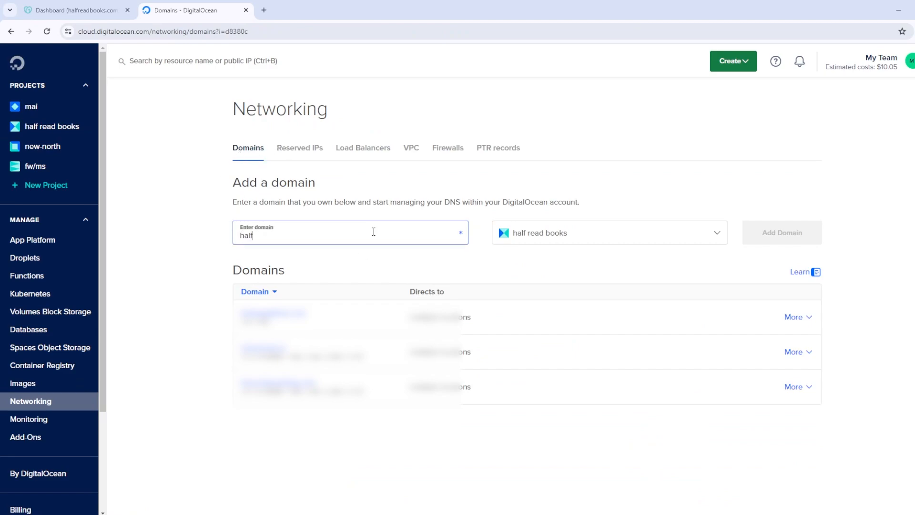
pyautogui.write('readbooks.com')
pyautogui.click(787, 233)
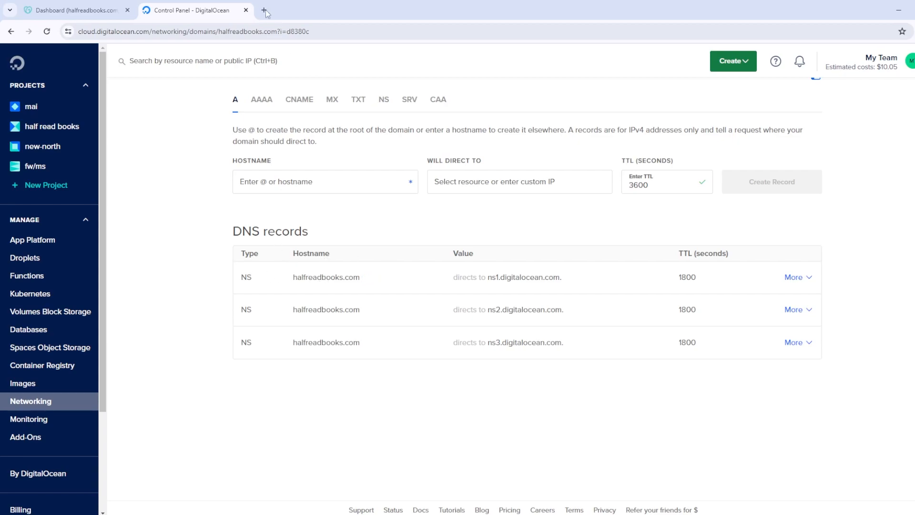
# Open GoDaddy's Nameservers page for halfreadbooks.com, showing ns63 and ns64.domaincontrol.com
pyautogui.click(76, 11)
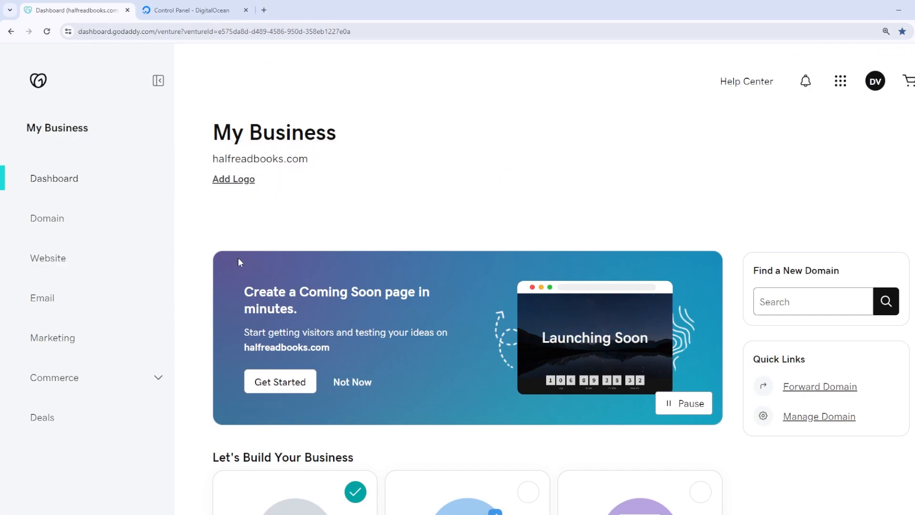
pyautogui.scroll(-7, 265, 224)
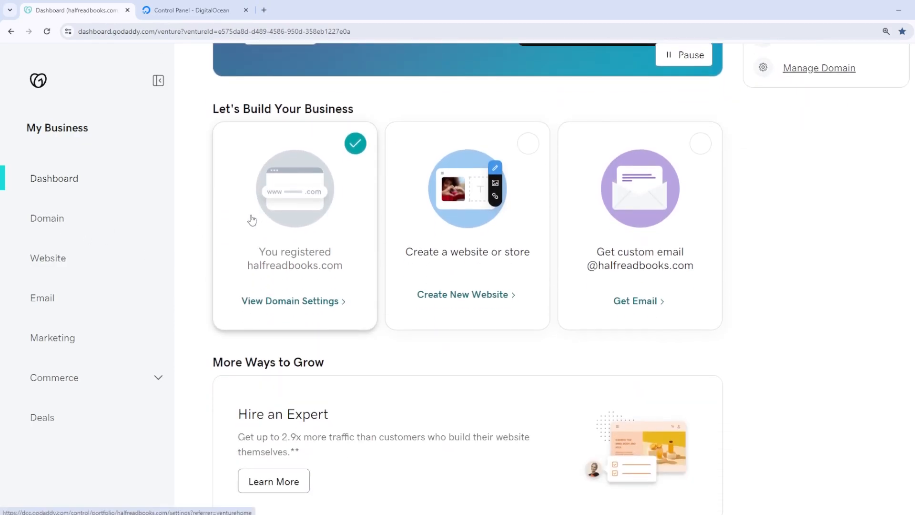
pyautogui.scroll(7, 251, 219)
pyautogui.click(60, 220)
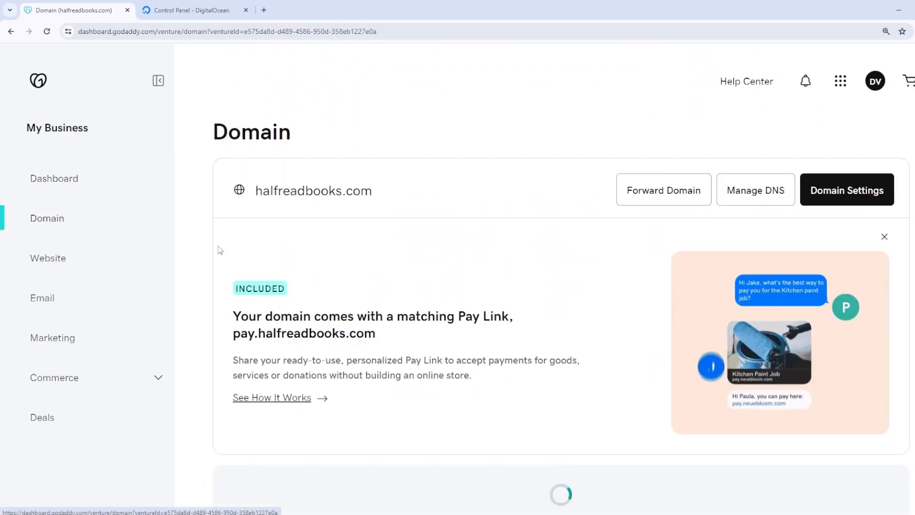
pyautogui.click(758, 195)
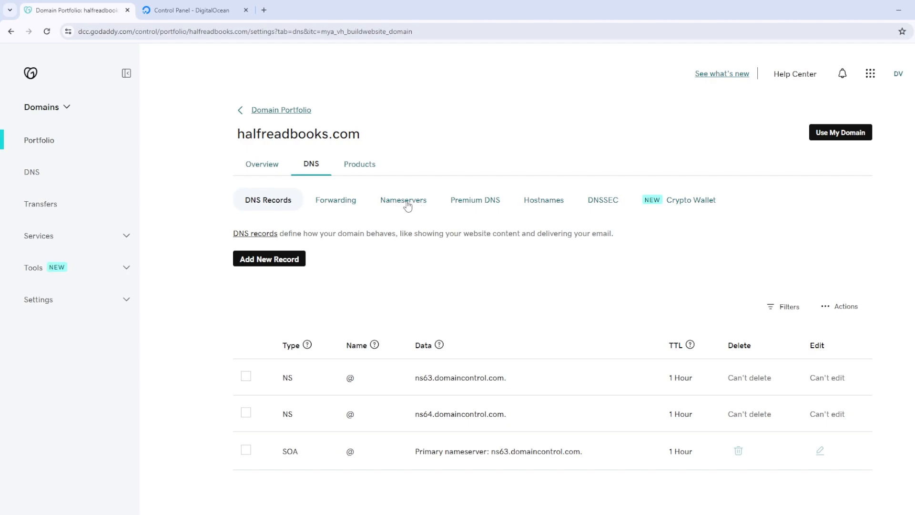
pyautogui.click(407, 206)
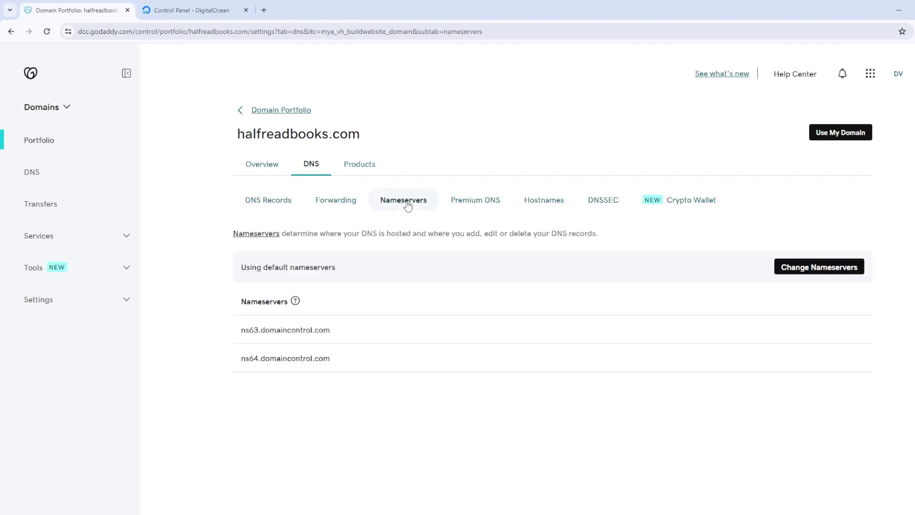
# Switch to custom nameservers and paste ns1.digitalocean.com. from DigitalOcean as the first
pyautogui.click(799, 270)
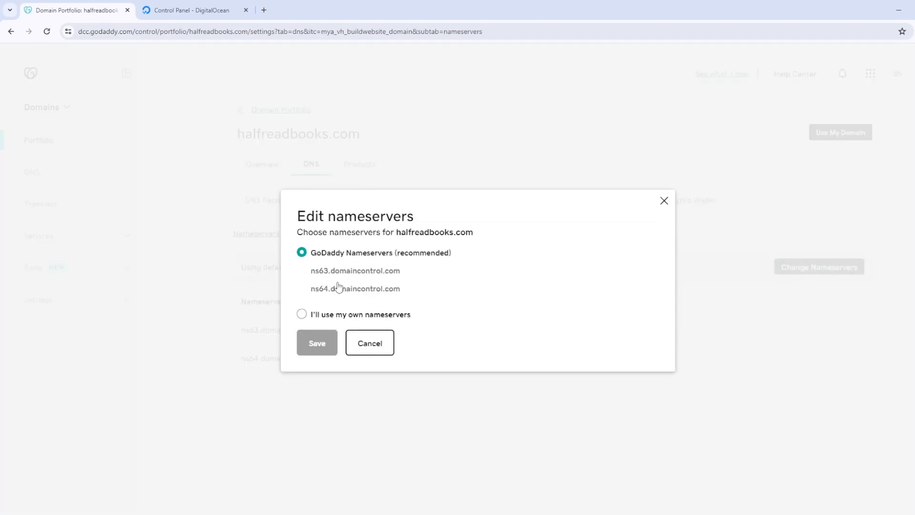
pyautogui.click(302, 315)
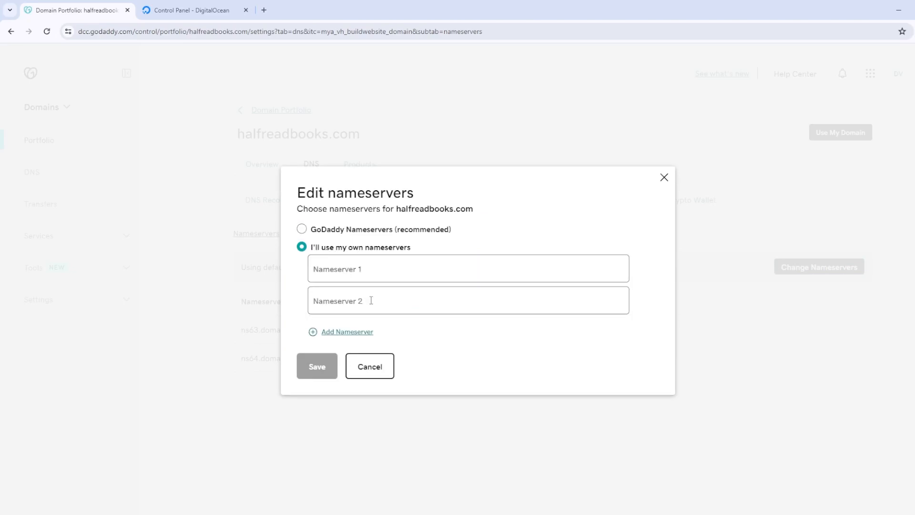
pyautogui.click(357, 276)
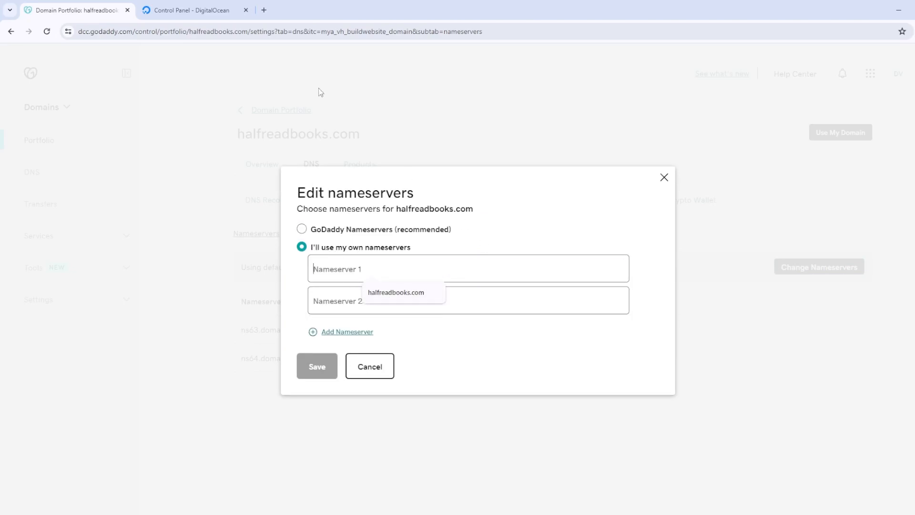
pyautogui.click(192, 15)
pyautogui.moveTo(536, 282)
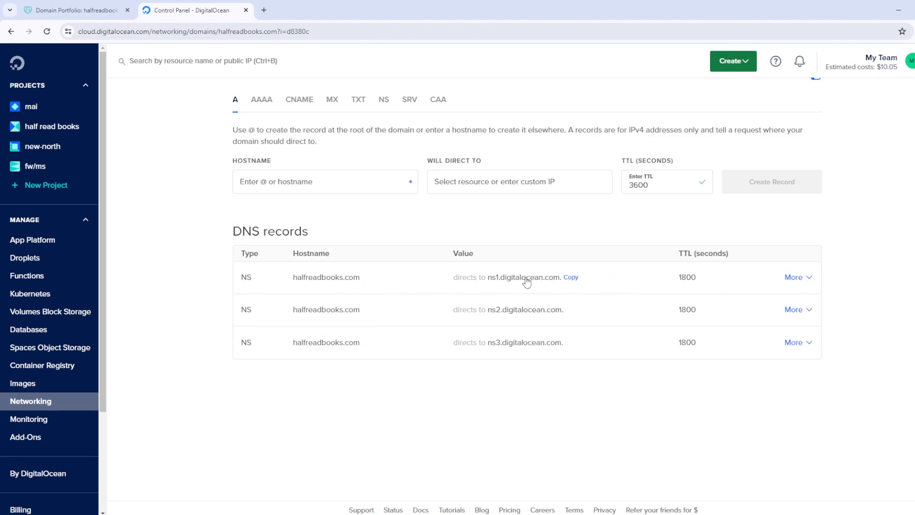
pyautogui.click(570, 277)
pyautogui.click(99, 10)
pyautogui.click(370, 266)
pyautogui.hotkey('ctrl', 'v')
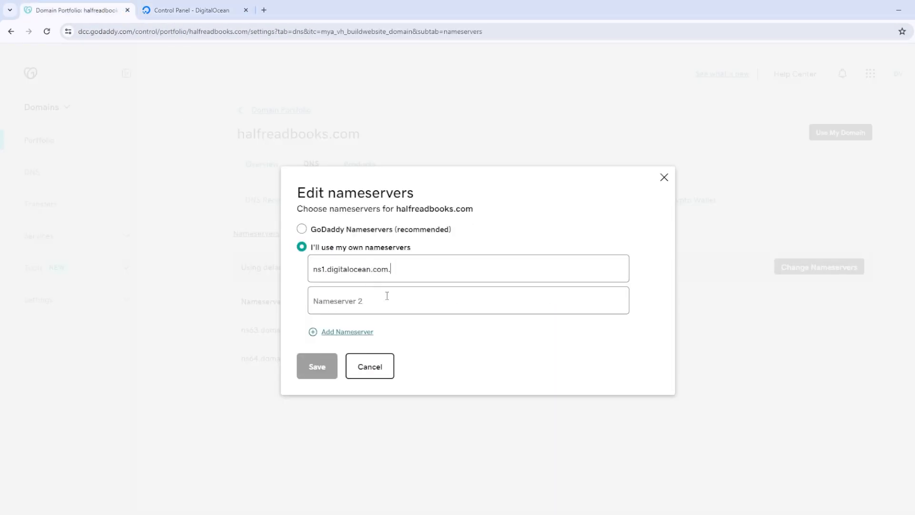
# Add ns2.digitalocean.com. and ns3.digitalocean.com. as second and third nameservers, then save
pyautogui.click(193, 10)
pyautogui.click(571, 308)
pyautogui.click(77, 10)
pyautogui.click(399, 296)
pyautogui.hotkey('ctrl', 'v')
pyautogui.click(344, 333)
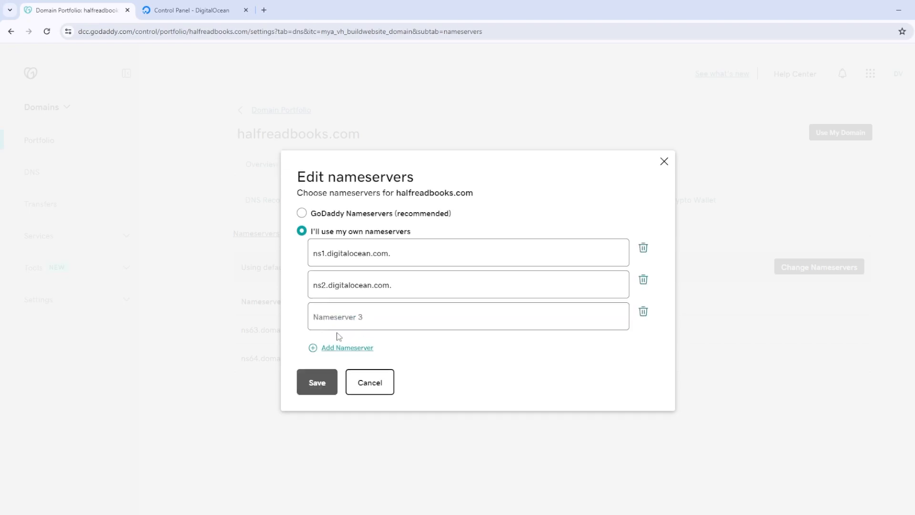
pyautogui.click(193, 10)
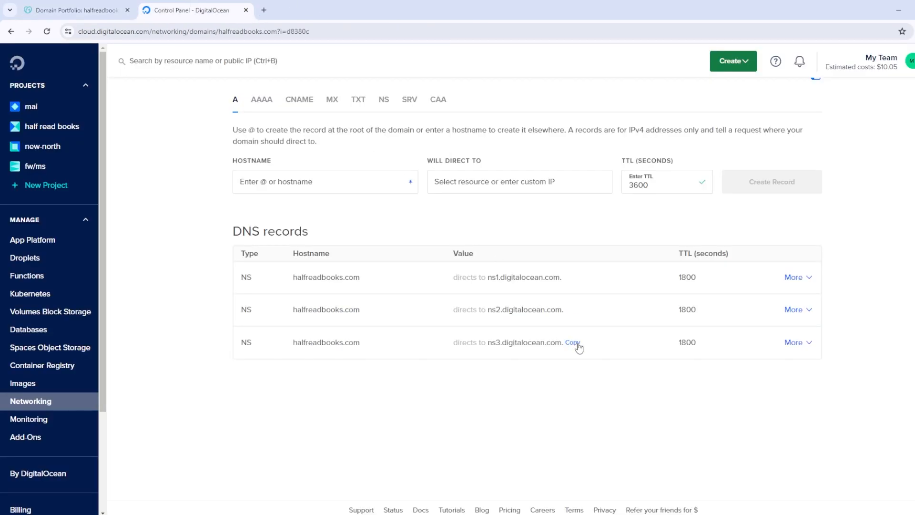
pyautogui.click(101, 15)
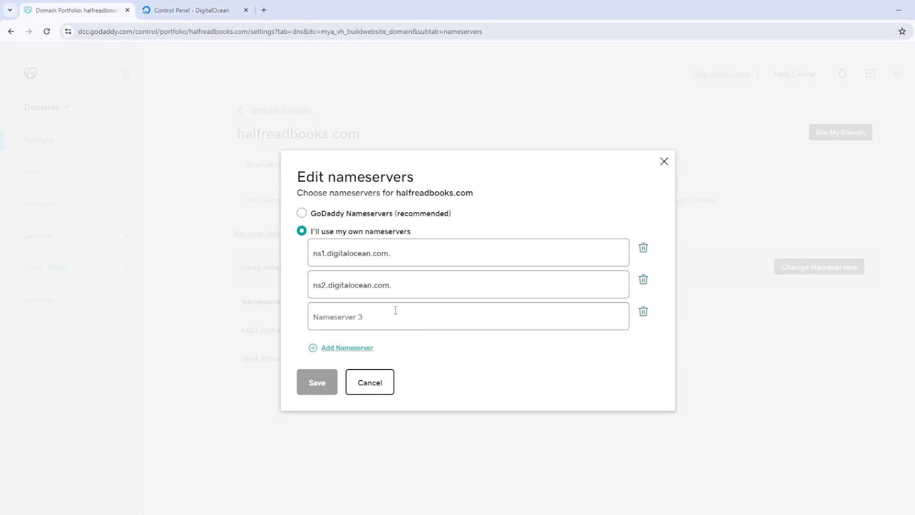
pyautogui.hotkey('ctrl', 'v')
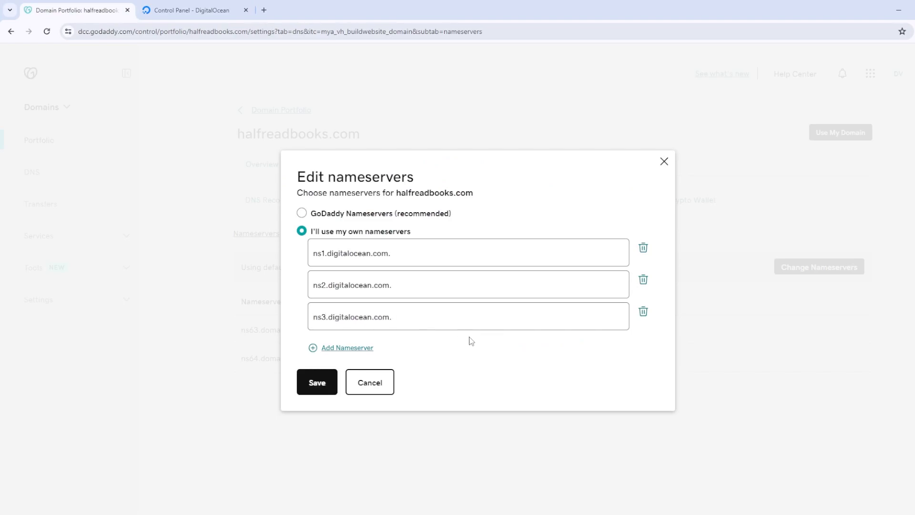
pyautogui.click(326, 384)
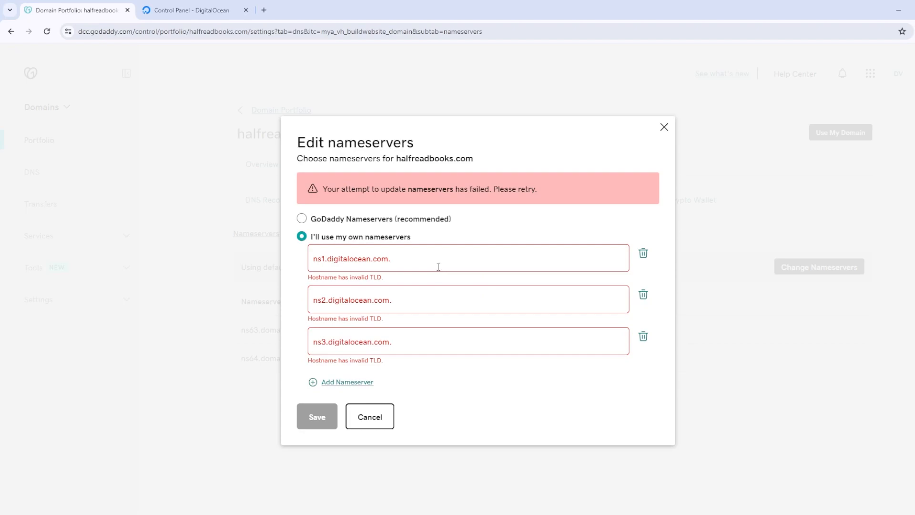
# Remove the trailing dots from all three nameservers and save again
pyautogui.click(442, 261)
pyautogui.press('BackSpace')
pyautogui.click(505, 297)
pyautogui.press('BackSpace')
pyautogui.click(496, 332)
pyautogui.press('BackSpace')
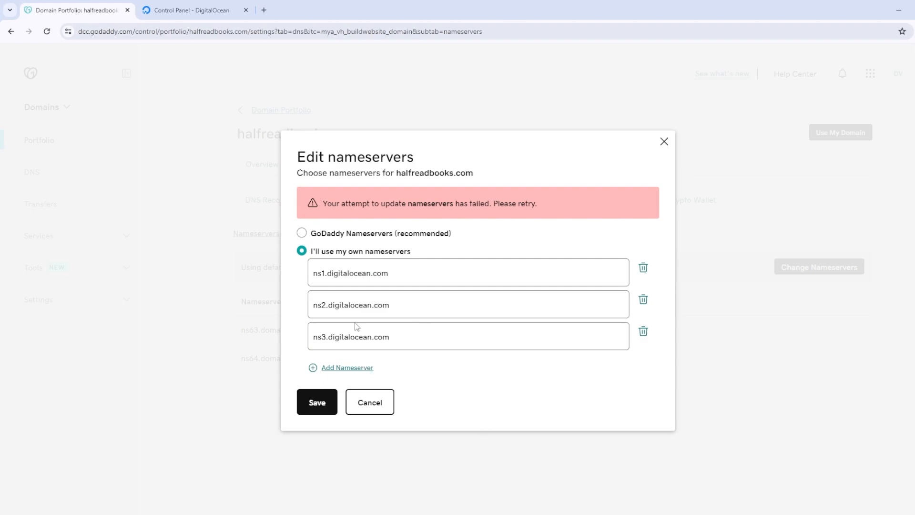
pyautogui.click(323, 406)
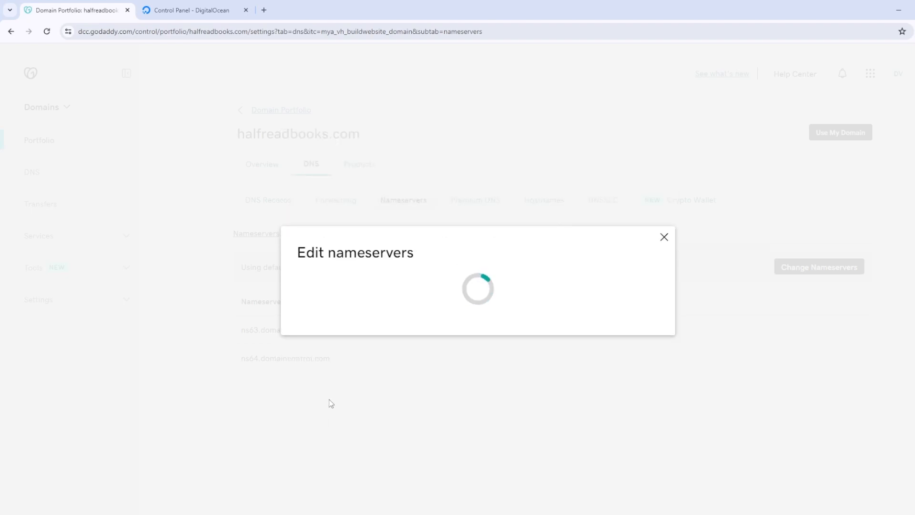
# Confirm the nameserver change, view GoDaddy's DNS records, then return to DigitalOcean's records
pyautogui.click(224, 327)
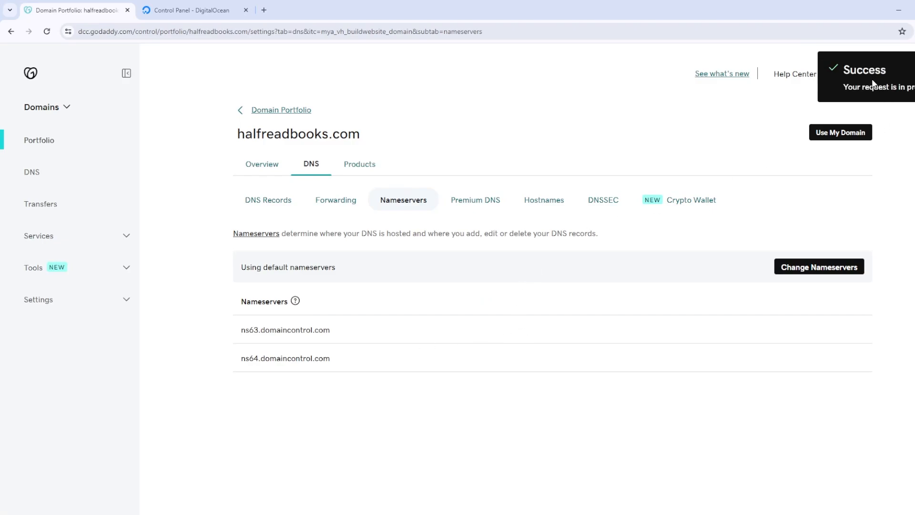
pyautogui.click(272, 202)
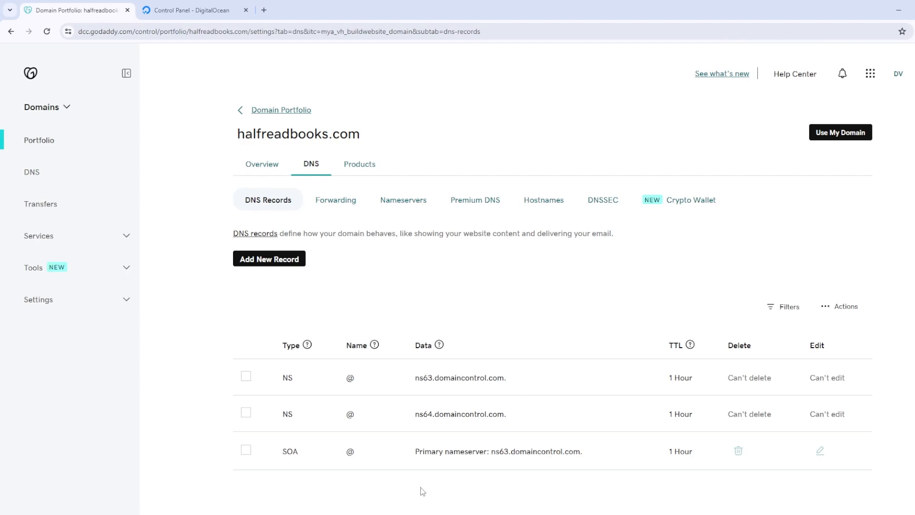
pyautogui.click(175, 11)
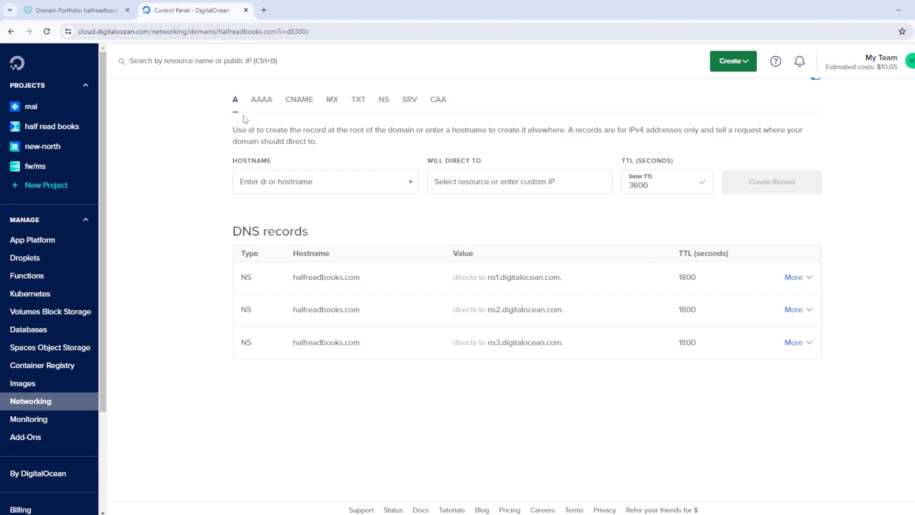
# From the half read books project's Droplets list, start creating a new droplet
pyautogui.scroll(4, 296, 220)
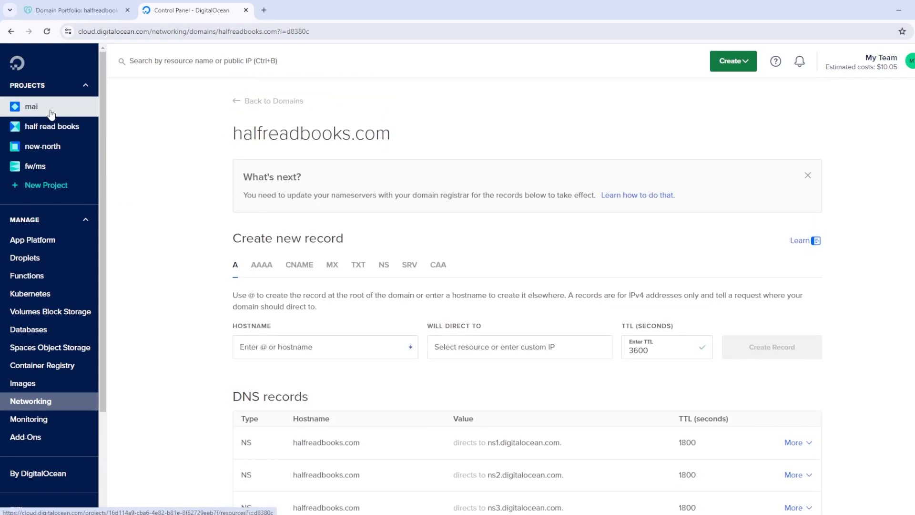
pyautogui.click(51, 134)
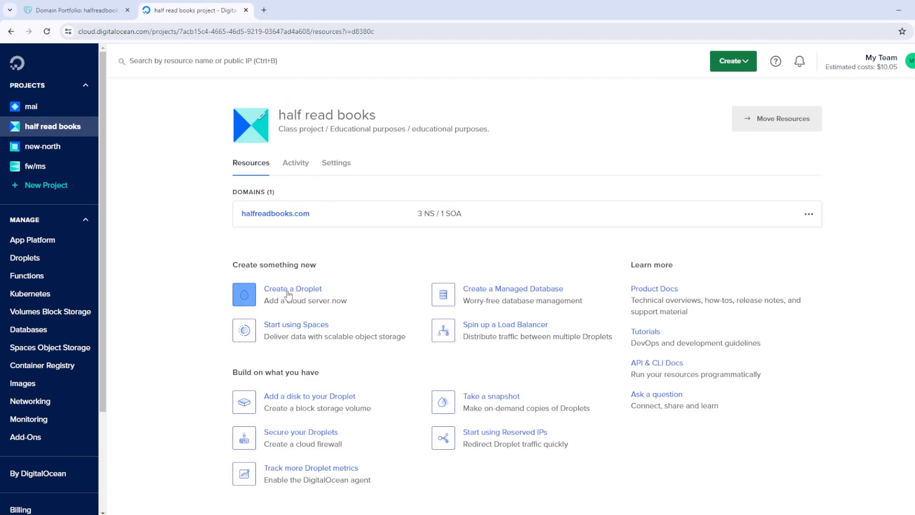
pyautogui.click(43, 259)
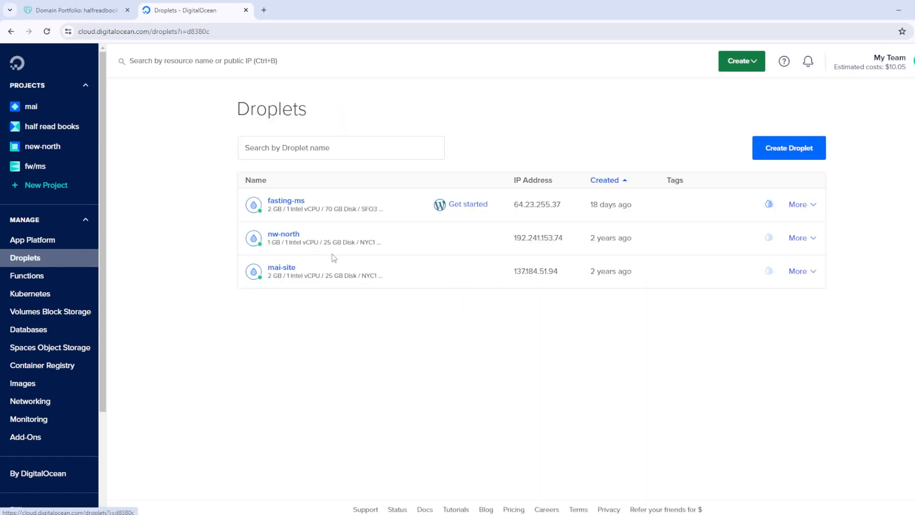
pyautogui.click(780, 153)
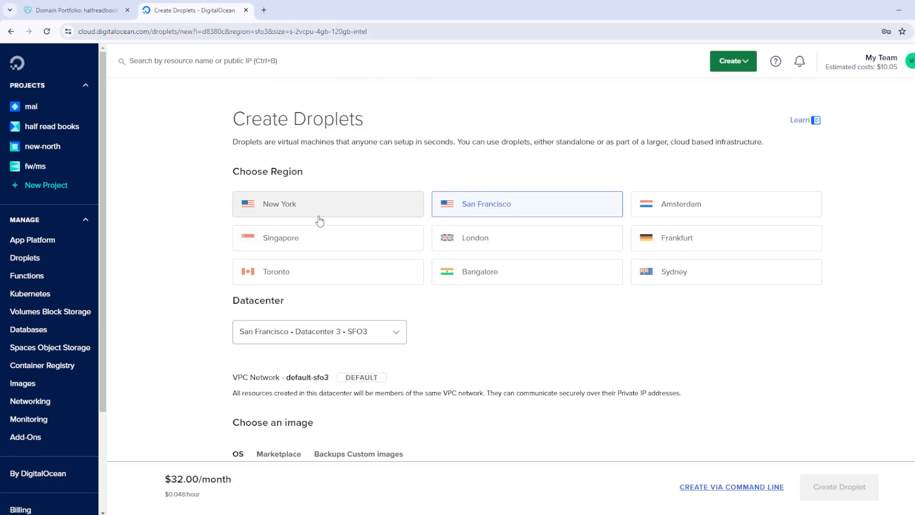
# Choose the Marketplace WordPress 6.4.1 on Ubuntu 22.04 image with the $8/month Premium Intel plan
pyautogui.scroll(-1, 505, 276)
pyautogui.scroll(1, 519, 288)
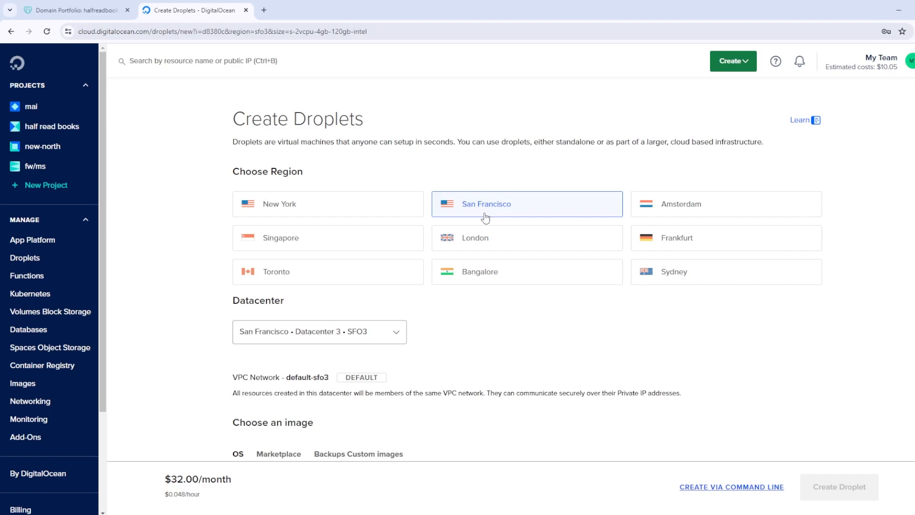
pyautogui.scroll(-2, 451, 246)
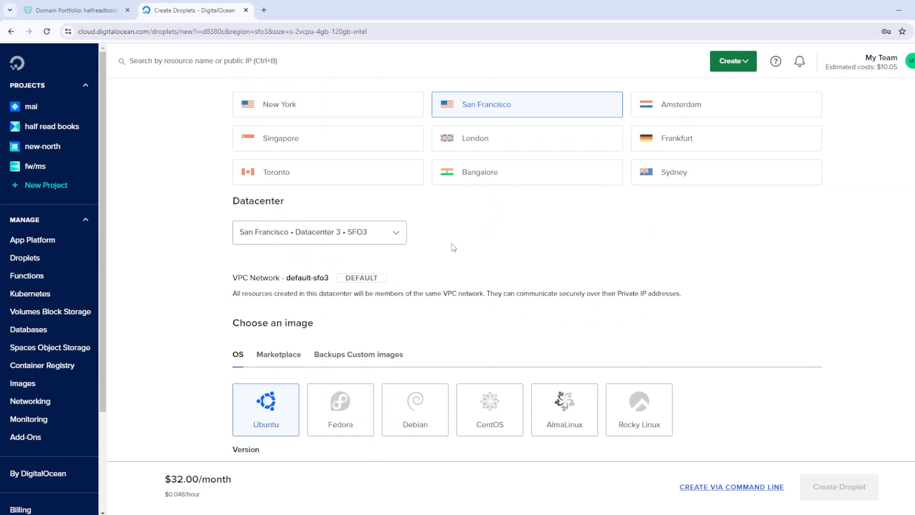
pyautogui.scroll(-3, 452, 246)
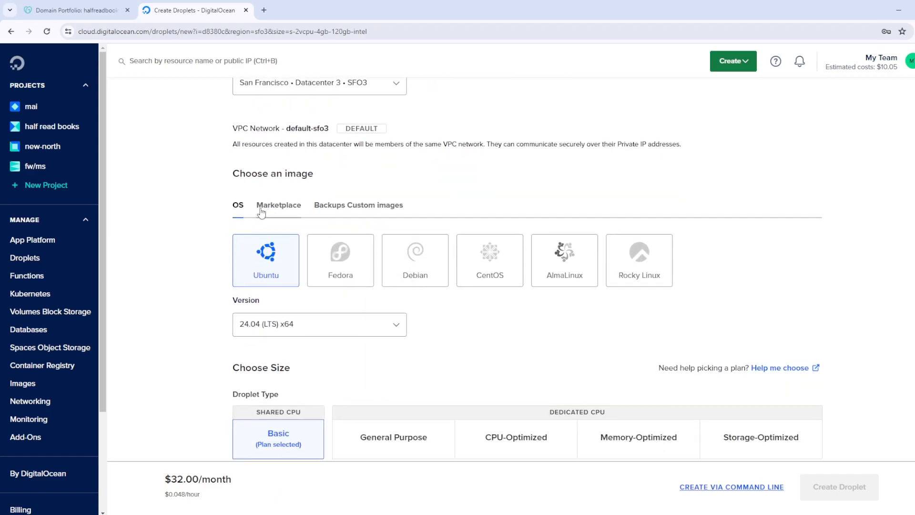
pyautogui.click(274, 209)
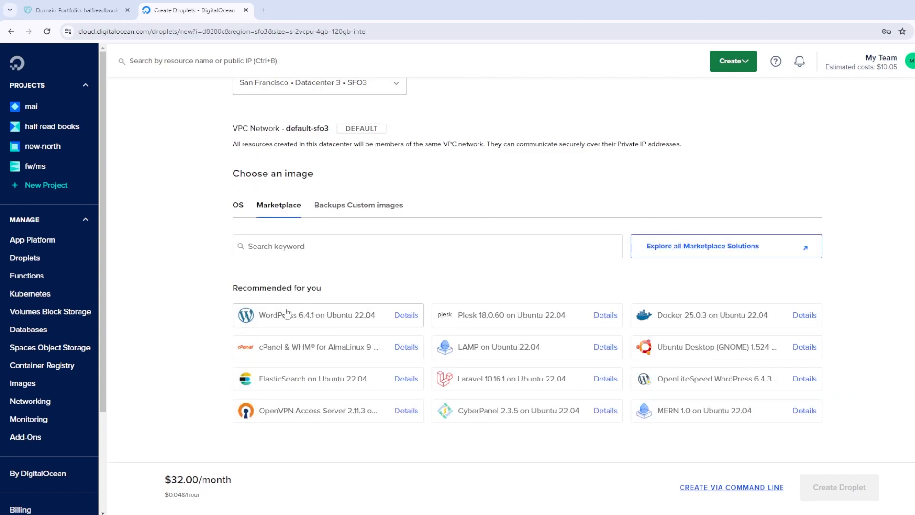
pyautogui.click(360, 315)
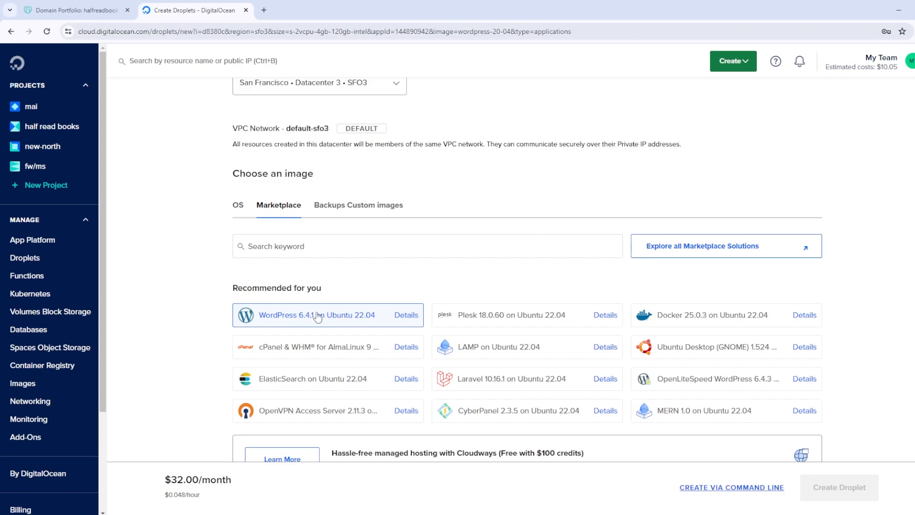
pyautogui.scroll(-10, 316, 316)
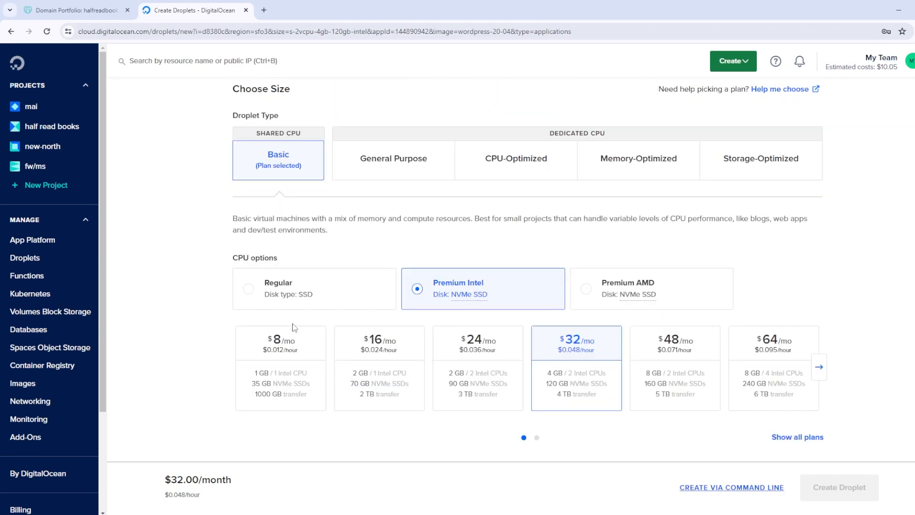
pyautogui.scroll(2, 372, 155)
pyautogui.scroll(-2, 224, 200)
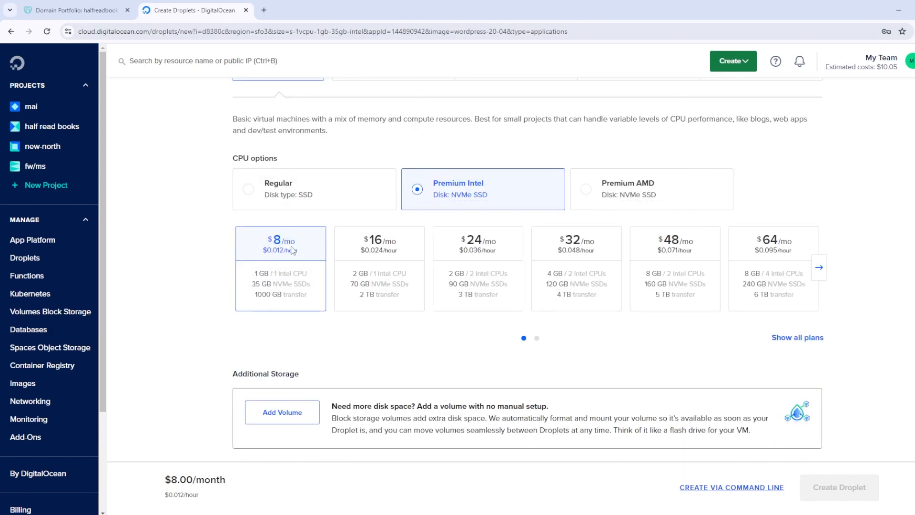
pyautogui.scroll(-1, 248, 239)
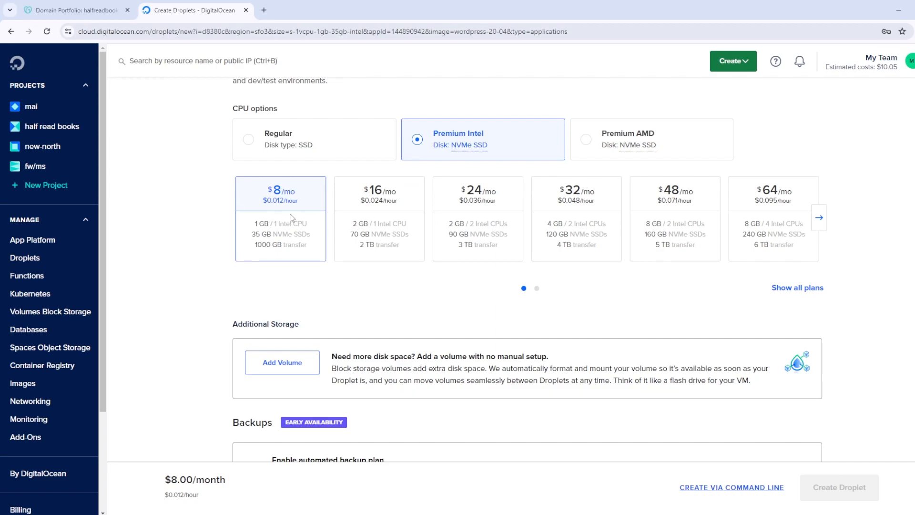
# Use password authentication and paste in the root password
pyautogui.scroll(-2, 185, 279)
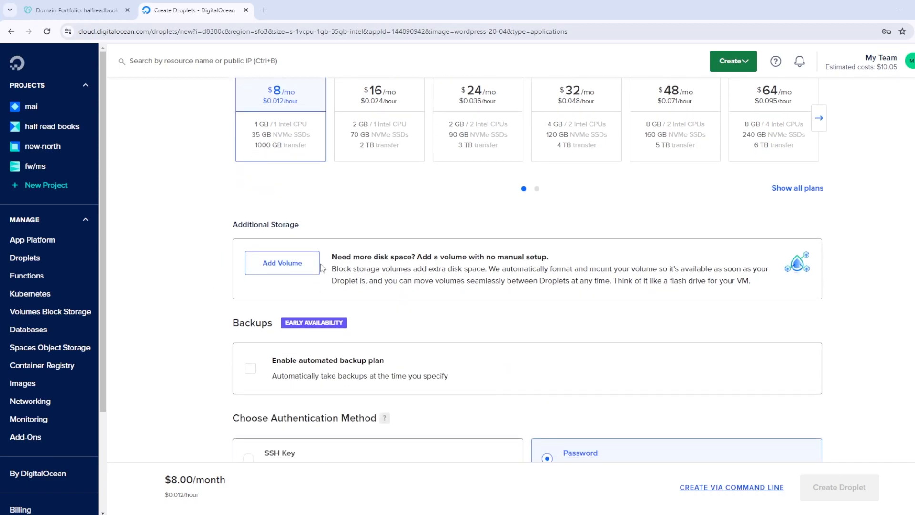
pyautogui.scroll(-2, 267, 272)
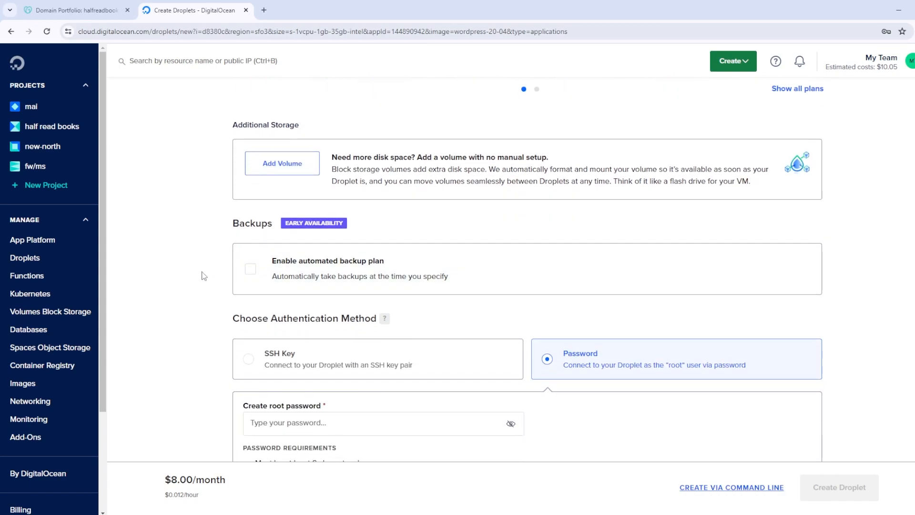
pyautogui.scroll(-1, 204, 275)
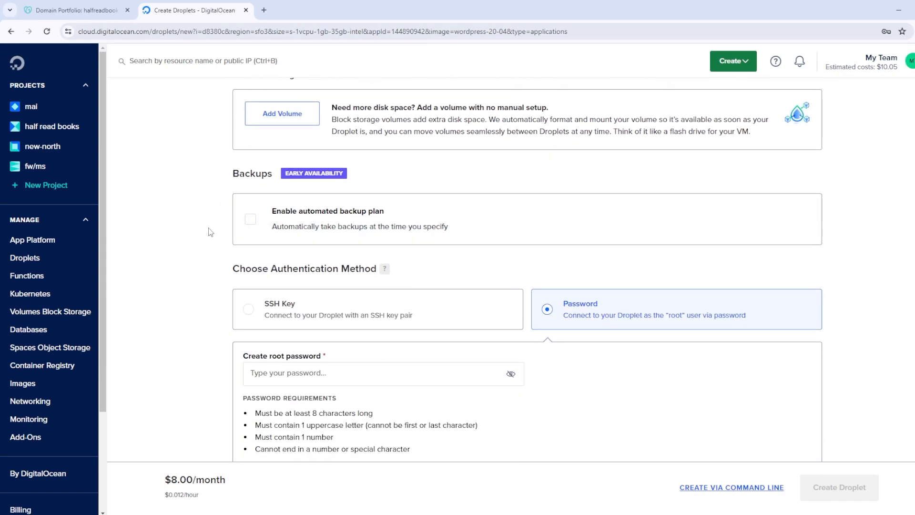
pyautogui.scroll(-3, 210, 229)
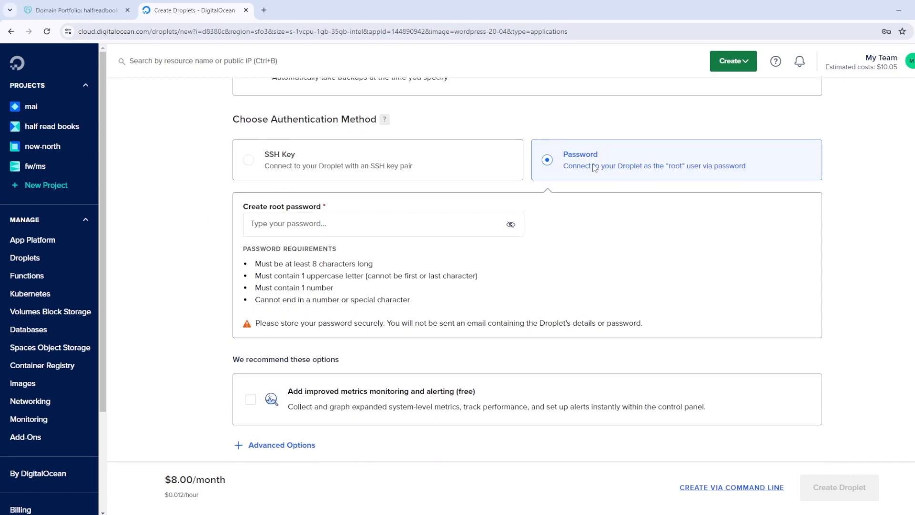
pyautogui.click(431, 171)
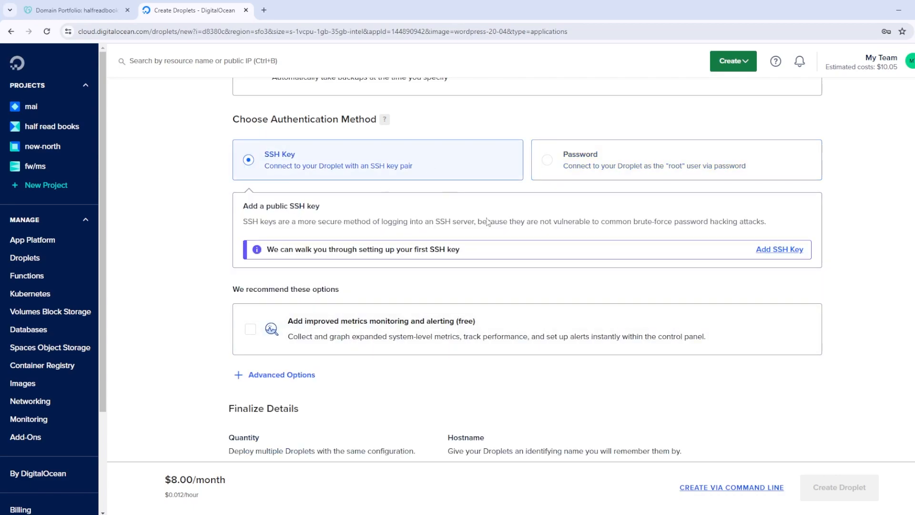
pyautogui.click(649, 160)
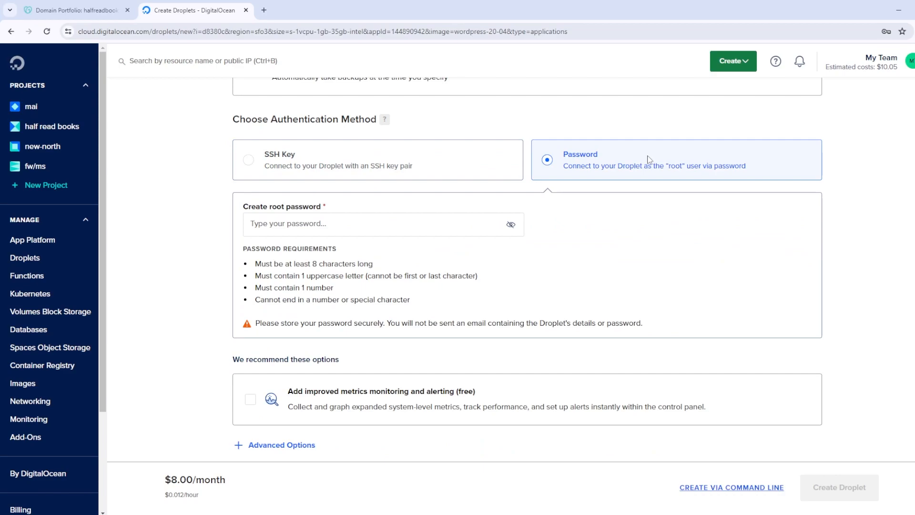
pyautogui.hotkey('ctrl', 'v')
# Enable the free improved metrics monitoring and alerting
pyautogui.scroll(-1, 328, 200)
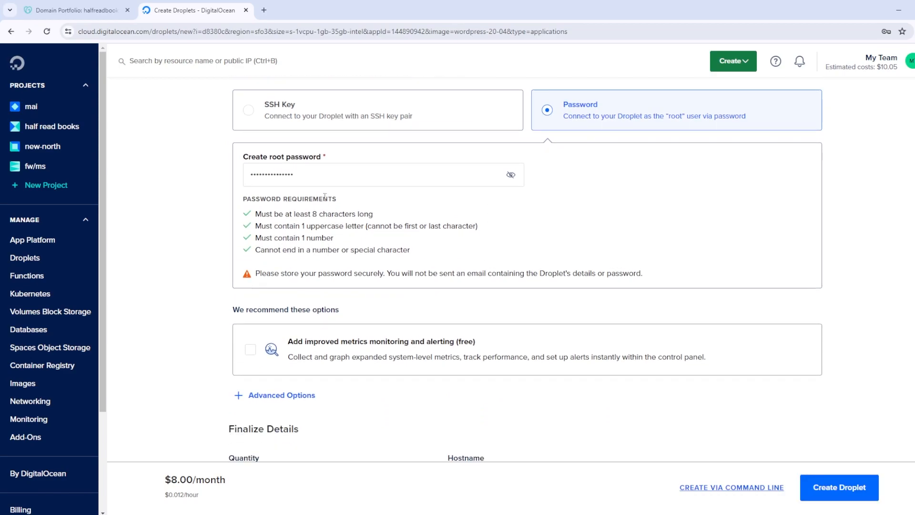
pyautogui.scroll(-1, 263, 211)
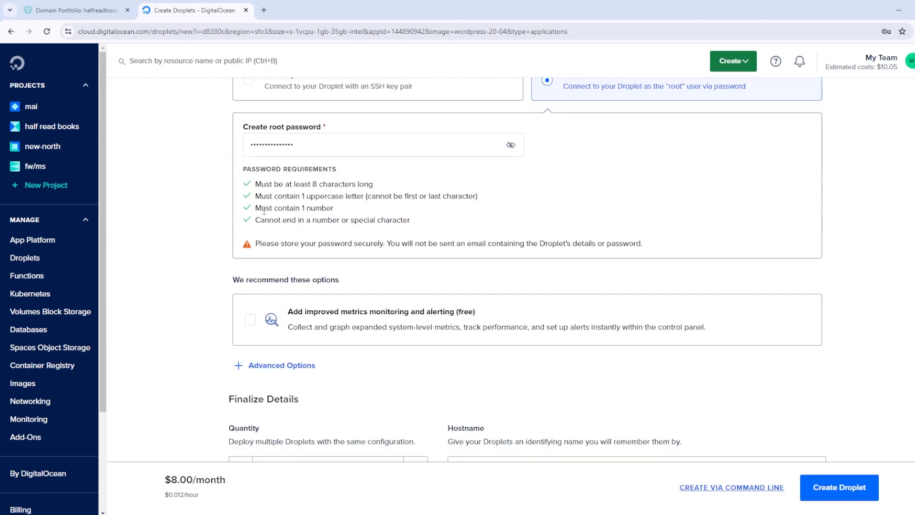
pyautogui.scroll(-1, 373, 294)
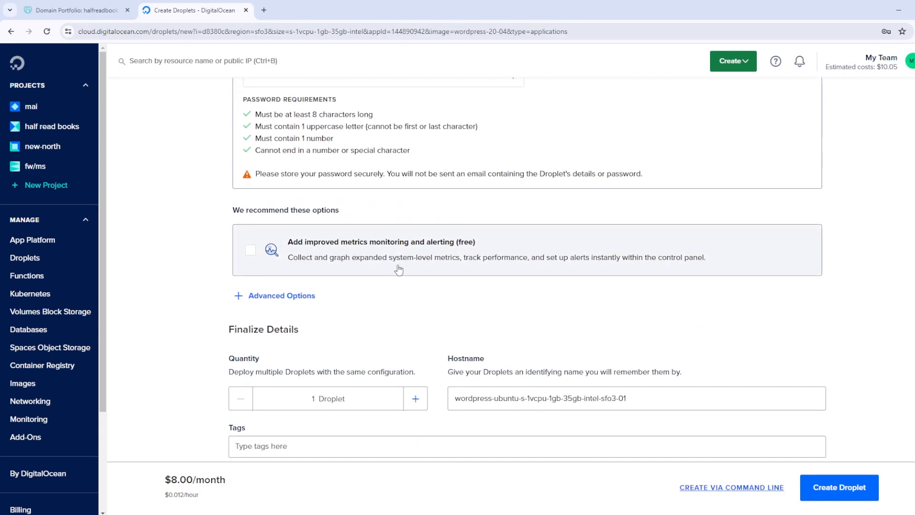
pyautogui.click(251, 253)
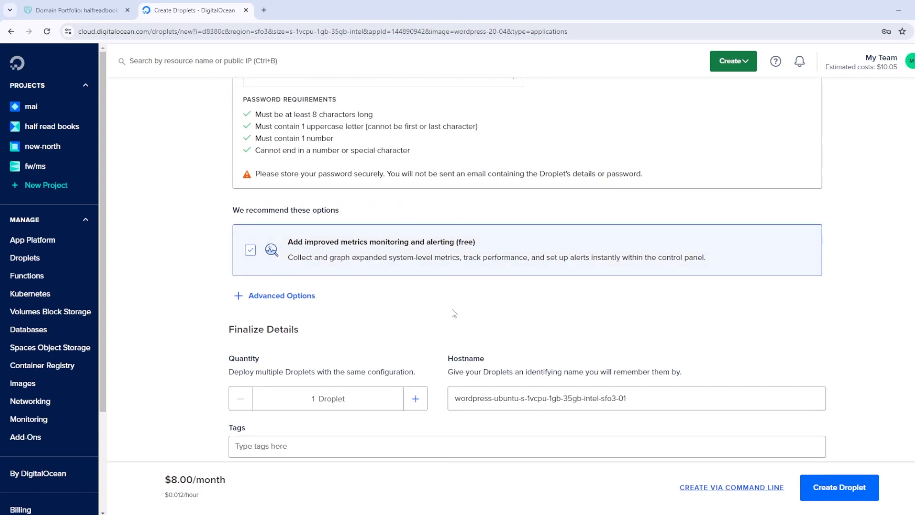
pyautogui.scroll(-2, 414, 315)
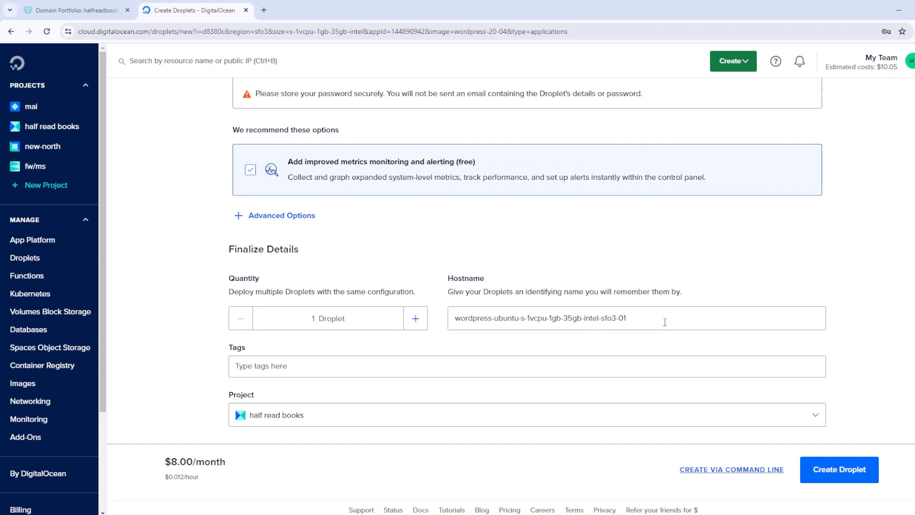
# Turn improved metrics back off, set the hostname to HalfReadBooks, and create the droplet
pyautogui.moveTo(666, 322); pyautogui.dragTo(413, 301)
pyautogui.click(251, 170)
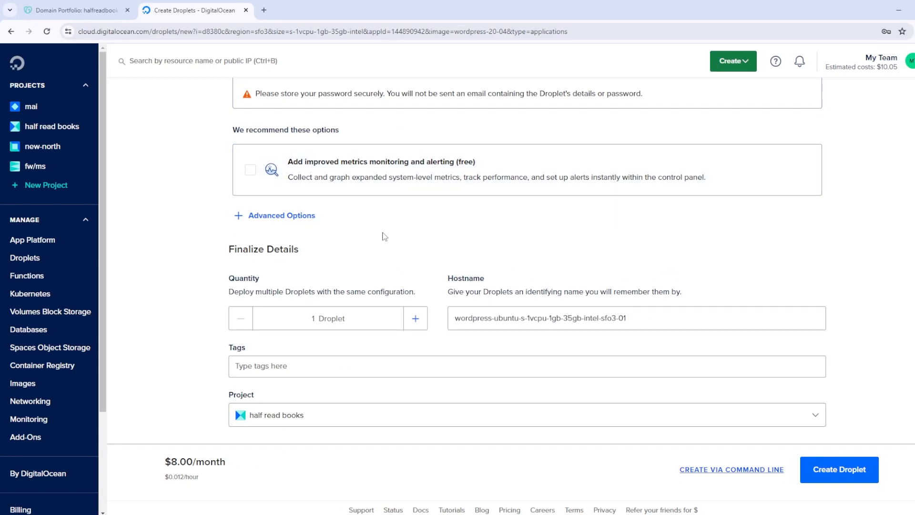
pyautogui.moveTo(639, 317); pyautogui.dragTo(441, 299)
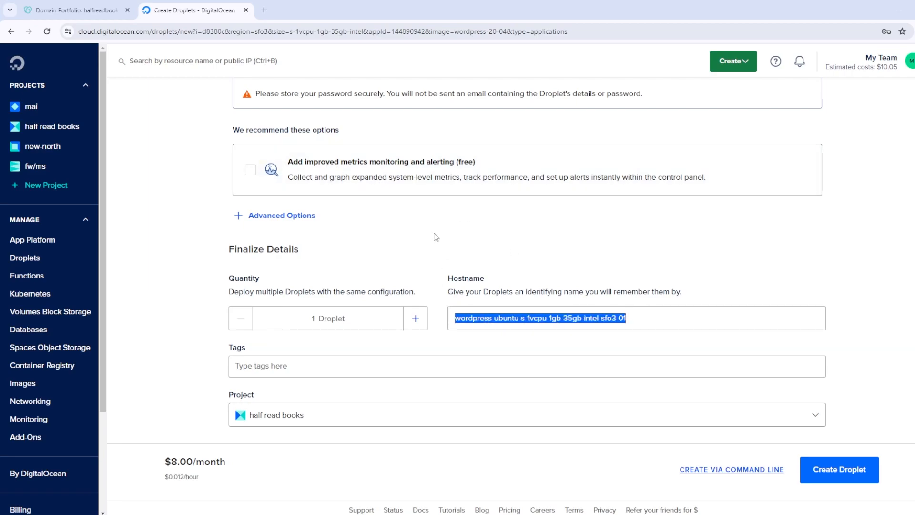
pyautogui.press('BackSpace')
pyautogui.write('H')
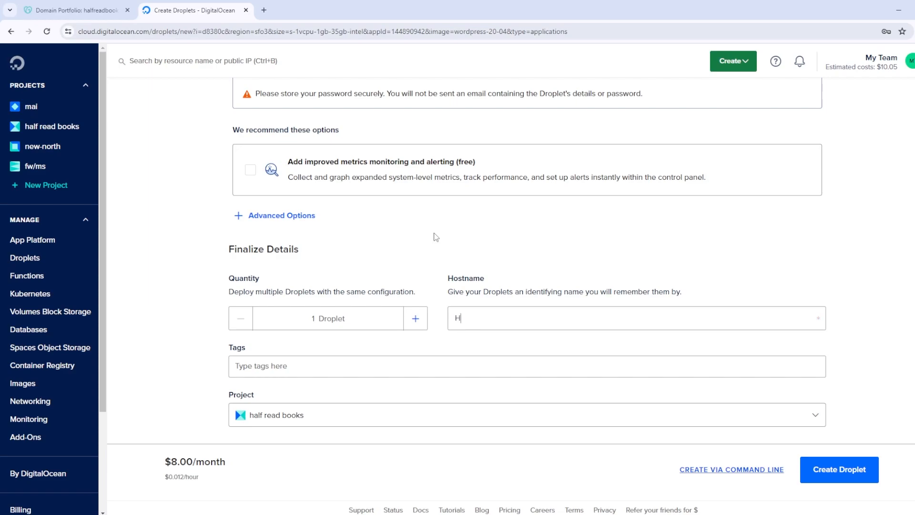
pyautogui.write('alfReadBook')
pyautogui.click(844, 478)
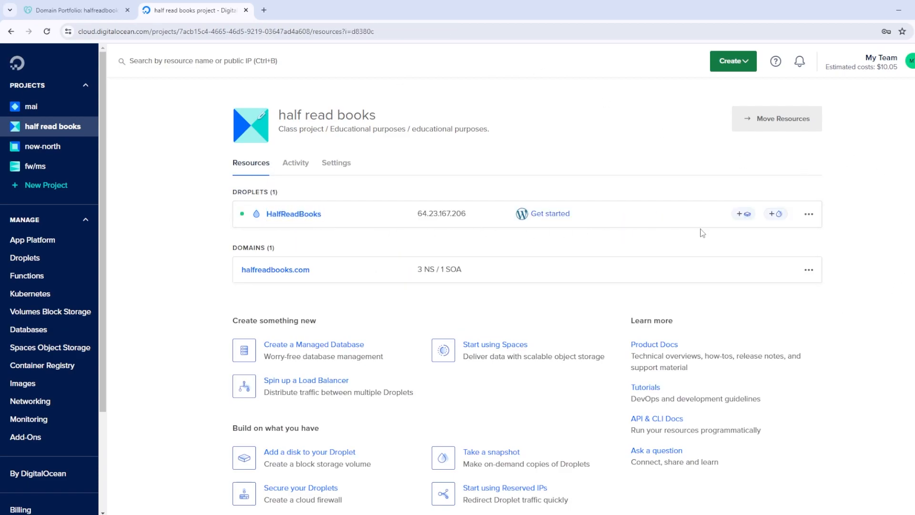
pyautogui.click(294, 213)
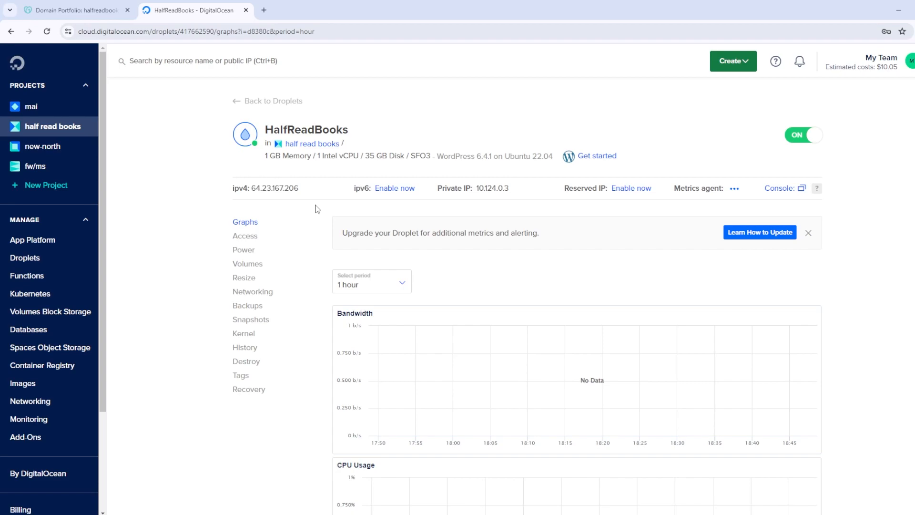
pyautogui.scroll(-9, 317, 209)
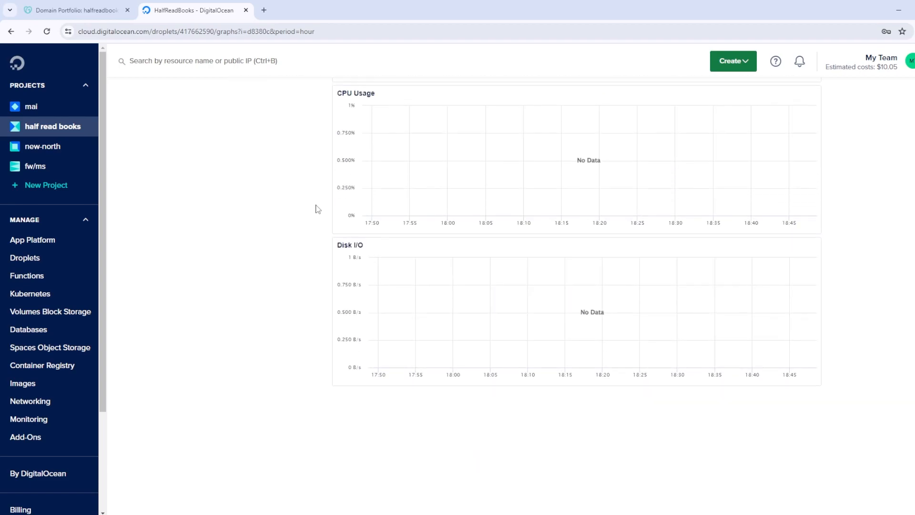
pyautogui.scroll(10, 318, 208)
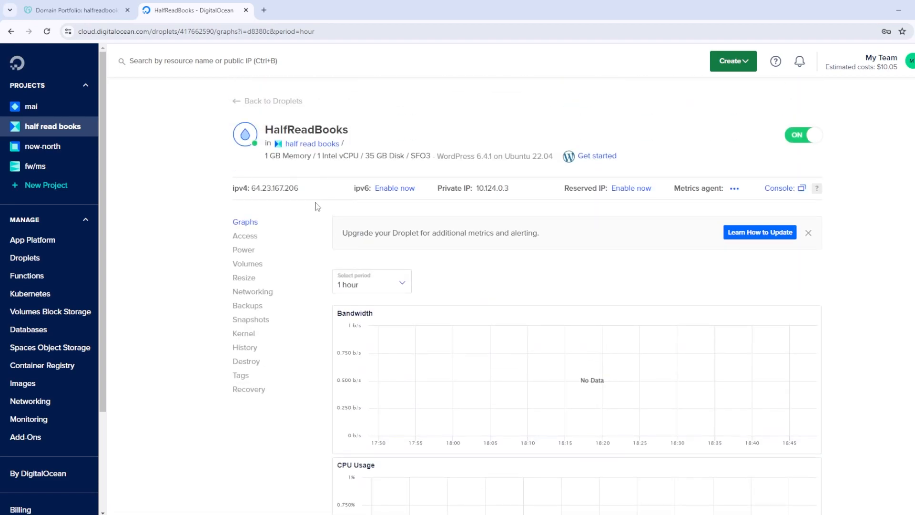
pyautogui.click(307, 144)
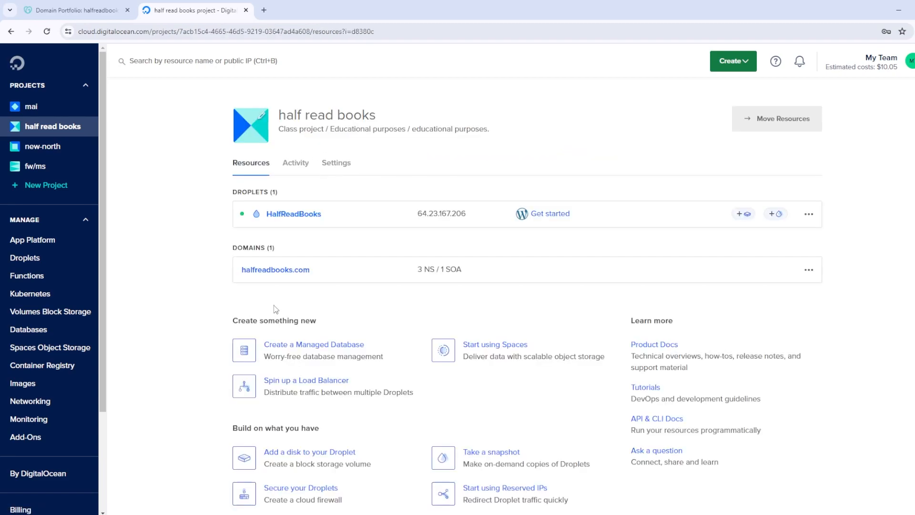
# Add an A record for @ pointing to the HalfReadBooks droplet
pyautogui.click(289, 271)
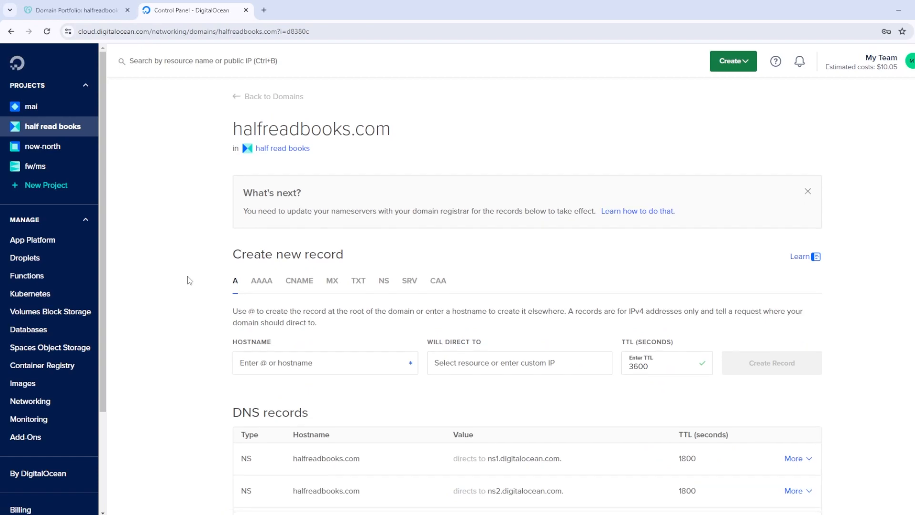
pyautogui.scroll(-3, 188, 275)
pyautogui.click(327, 216)
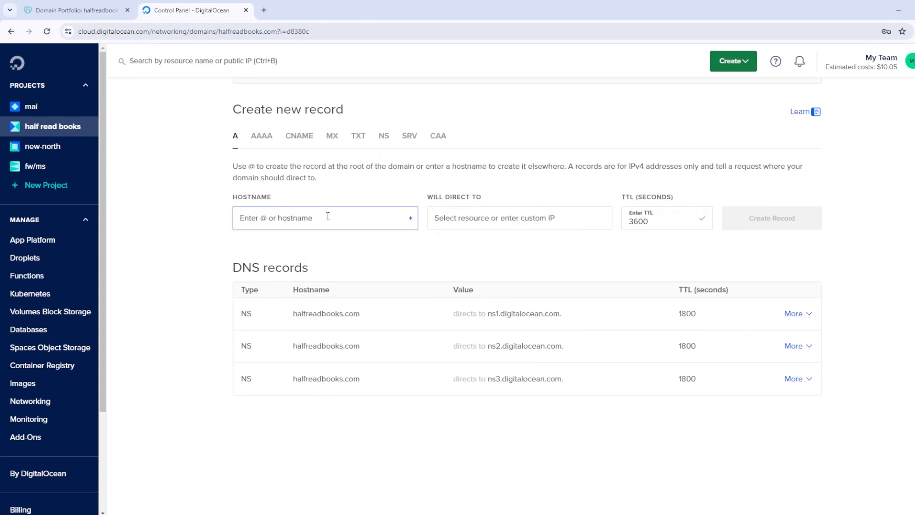
pyautogui.write('@')
pyautogui.click(472, 222)
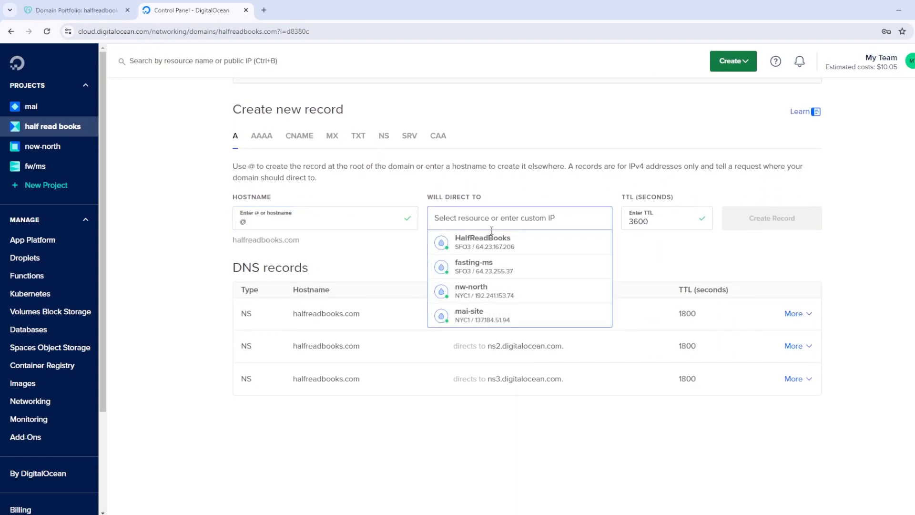
pyautogui.click(472, 245)
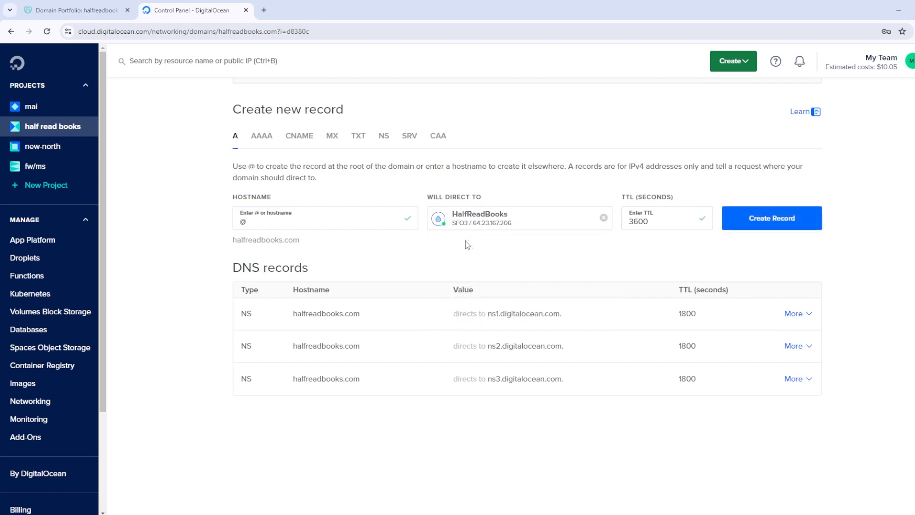
pyautogui.click(762, 232)
# Add an A record for www pointing to the HalfReadBooks droplet
pyautogui.click(340, 224)
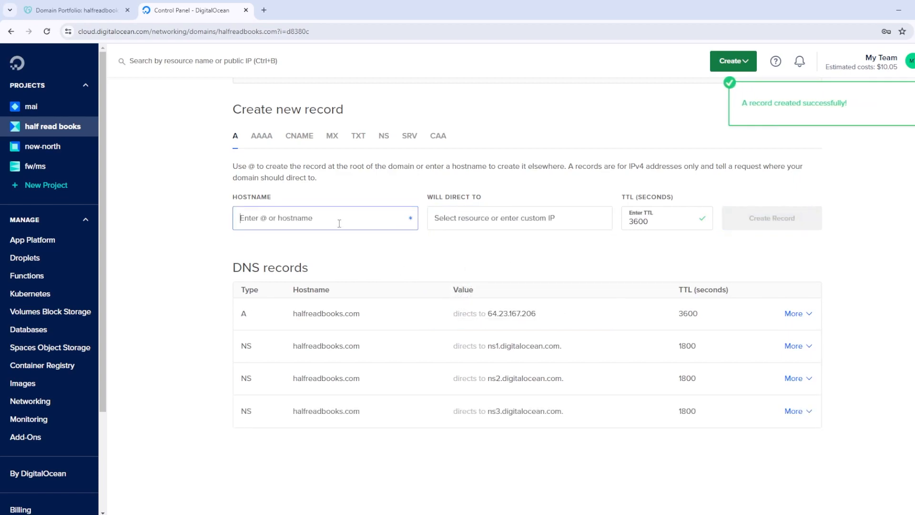
pyautogui.write('www')
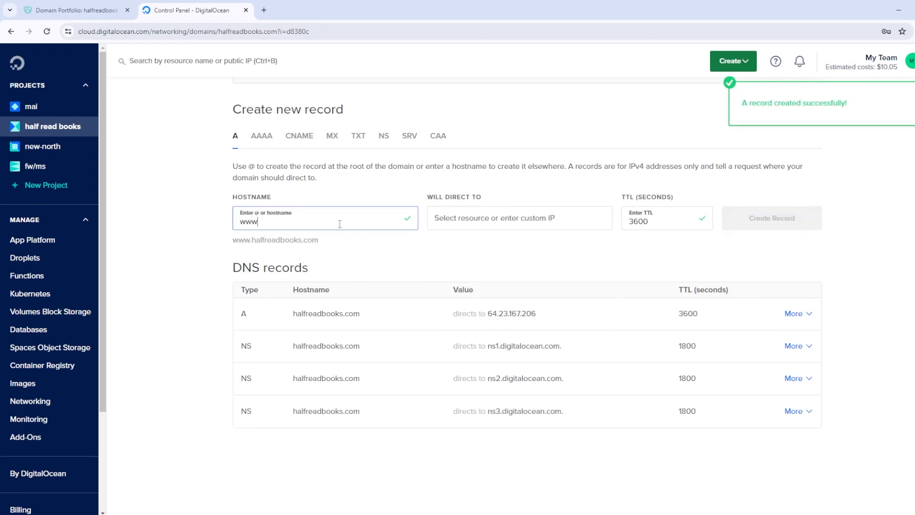
pyautogui.click(527, 217)
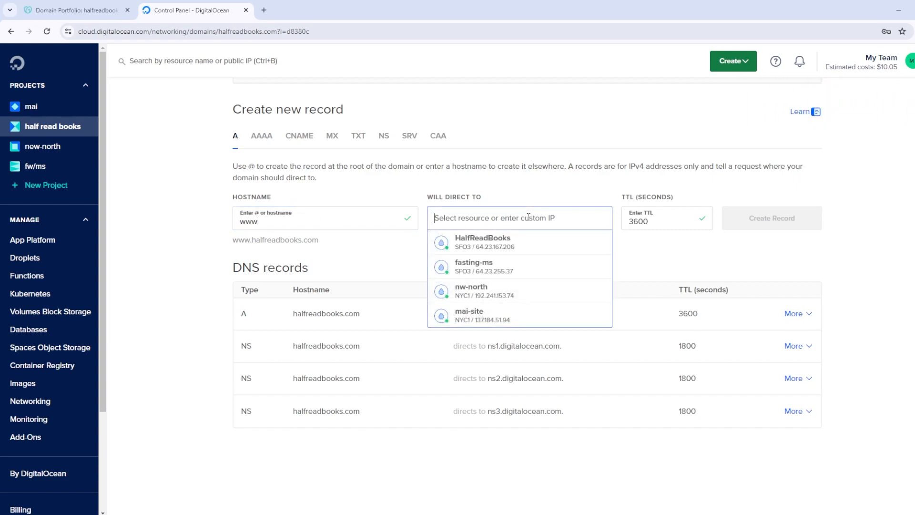
pyautogui.click(493, 244)
pyautogui.click(796, 223)
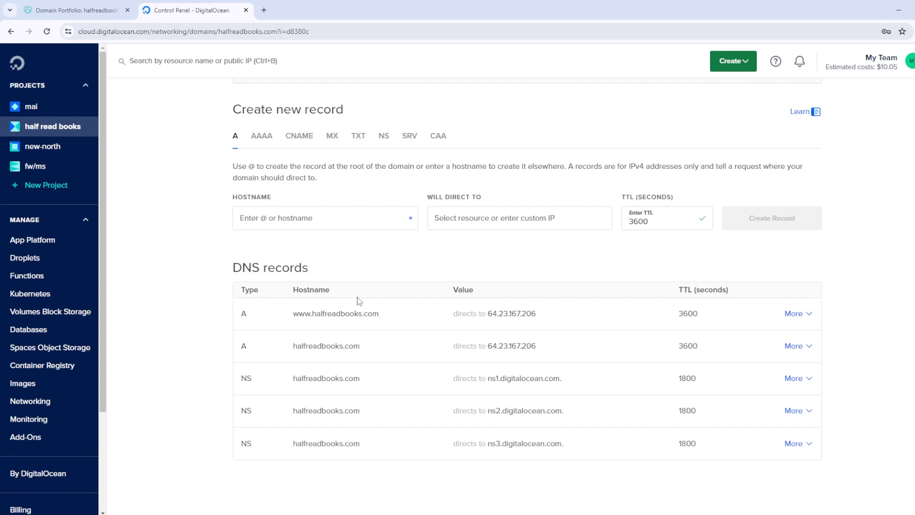
pyautogui.scroll(3, 386, 263)
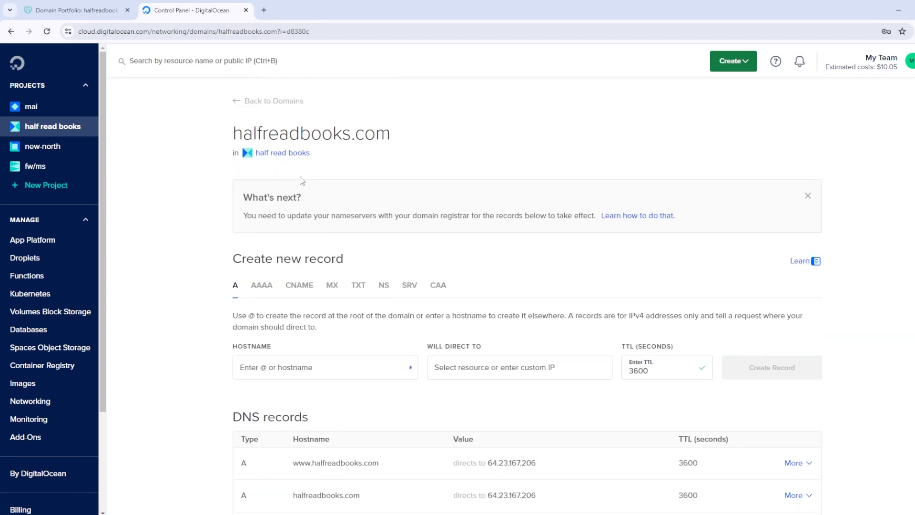
# Open the HalfReadBooks droplet from the project, then switch to GoDaddy's halfreadbooks.com DNS records
pyautogui.click(284, 153)
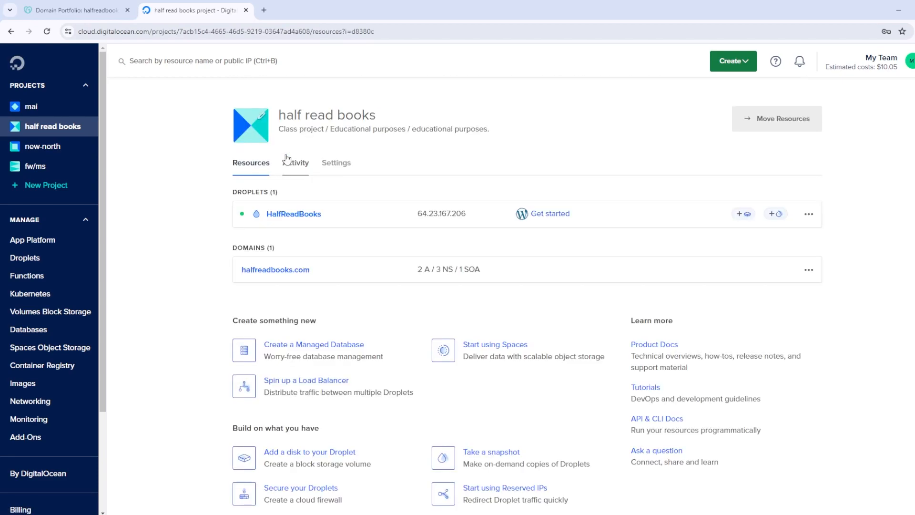
pyautogui.click(292, 213)
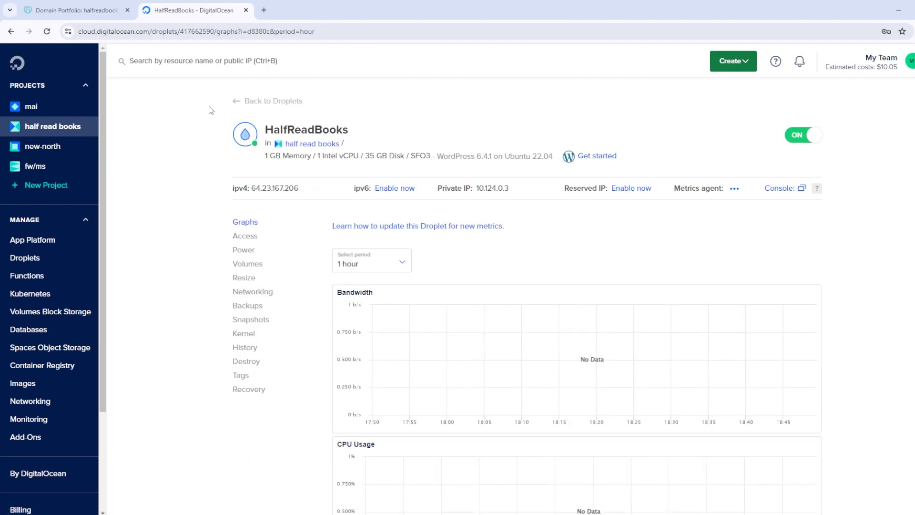
pyautogui.click(88, 11)
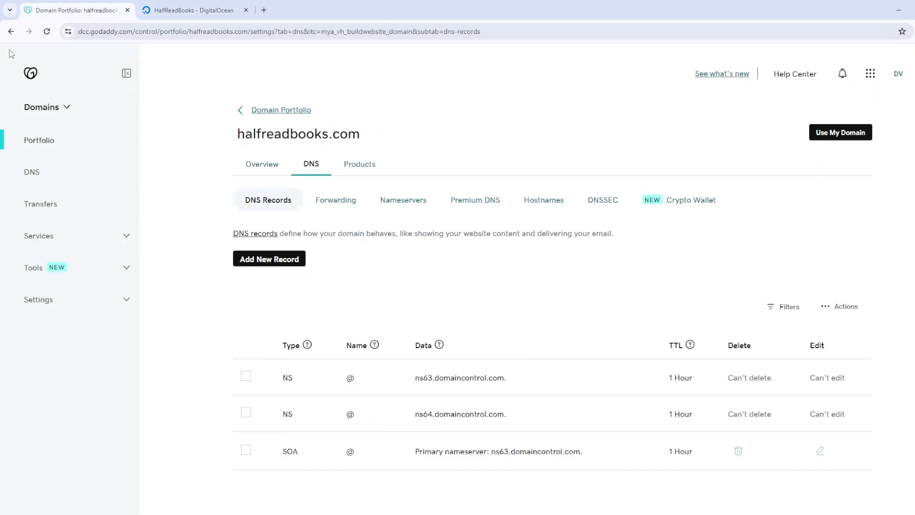
# Confirm in GoDaddy that halfreadbooks.com uses ns1–ns3.digitalocean.com nameservers
pyautogui.click(47, 31)
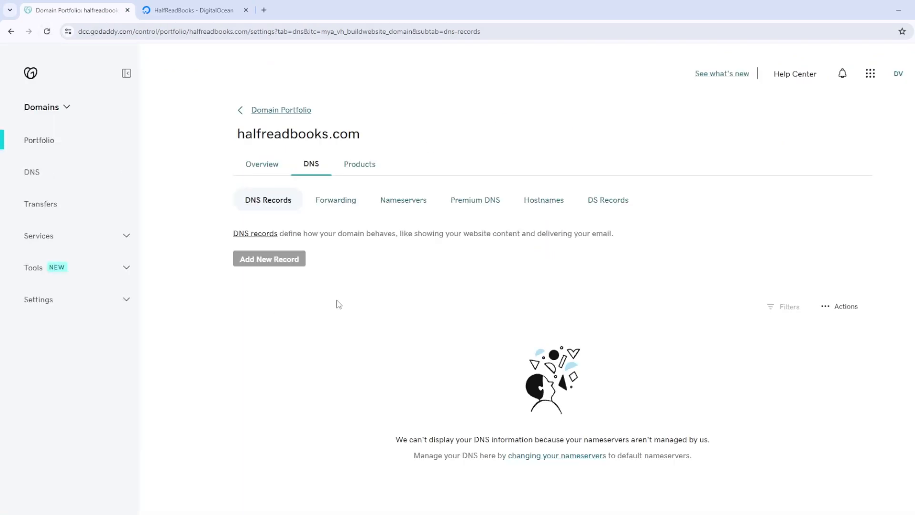
pyautogui.click(413, 206)
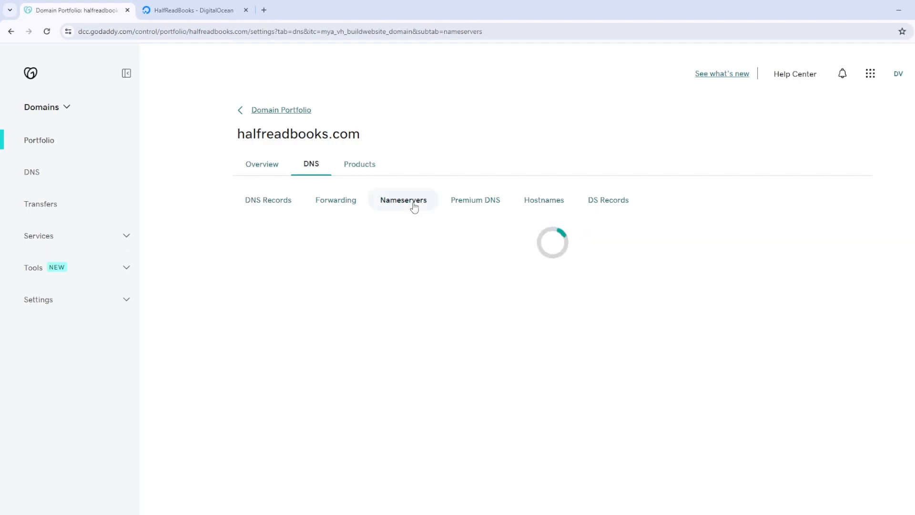
pyautogui.click(295, 301)
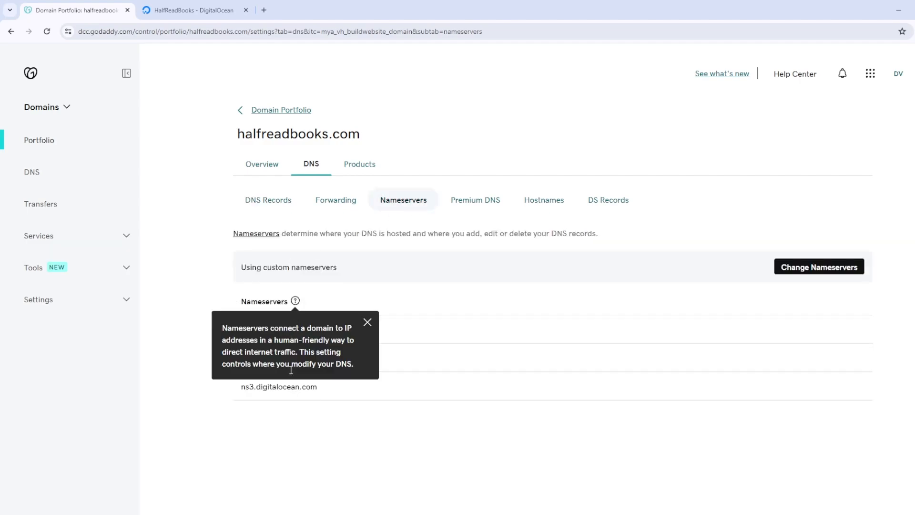
pyautogui.click(368, 322)
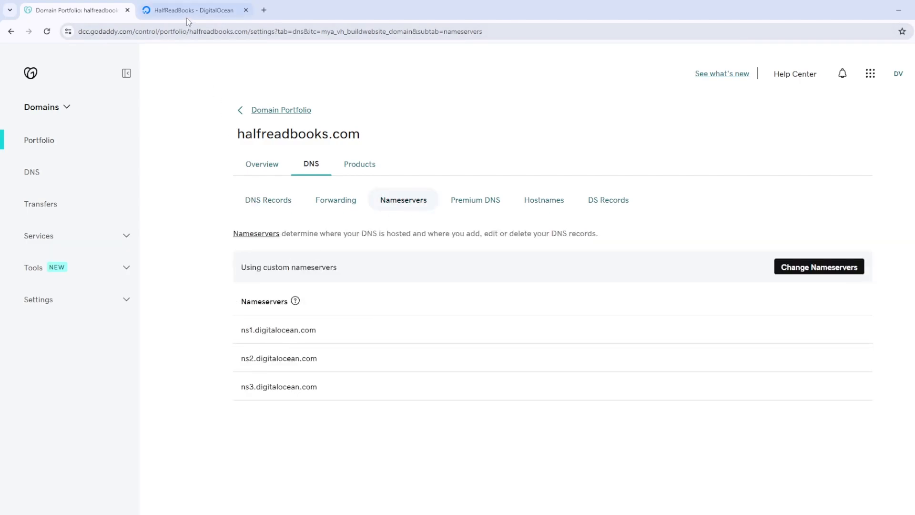
# Return to the HalfReadBooks droplet page in DigitalOcean
pyautogui.click(187, 18)
pyautogui.scroll(-3, 533, 210)
pyautogui.scroll(-5, 532, 212)
pyautogui.scroll(8, 519, 221)
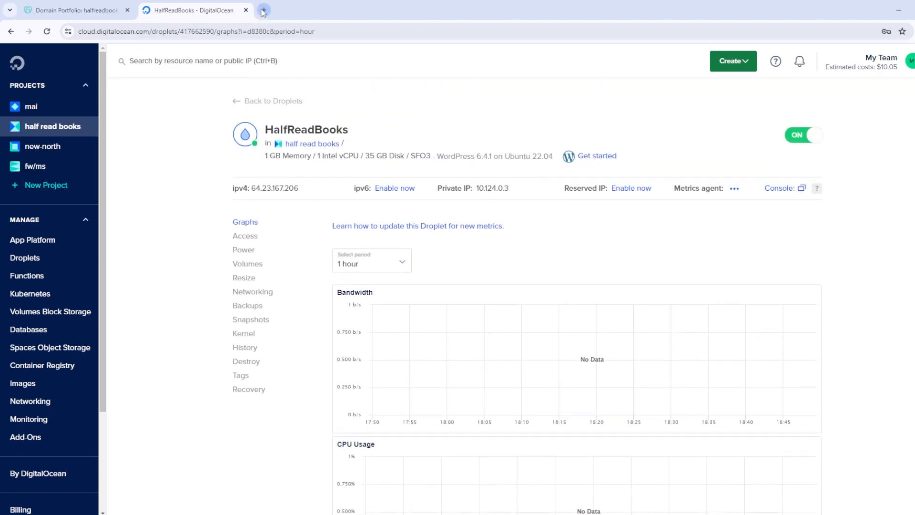
# Load halfreadbooks.com in a new Chrome tab
pyautogui.click(262, 10)
pyautogui.write('half')
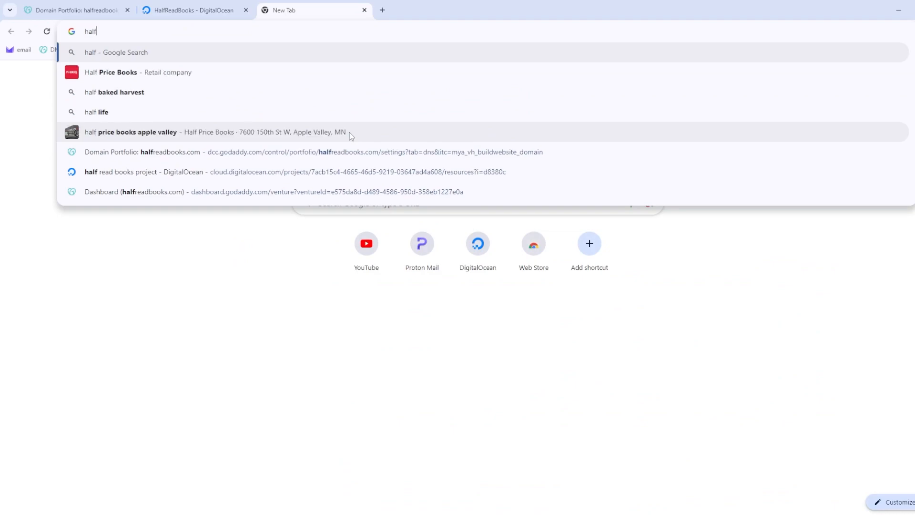
pyautogui.write('readbooks.com')
pyautogui.press('Return')
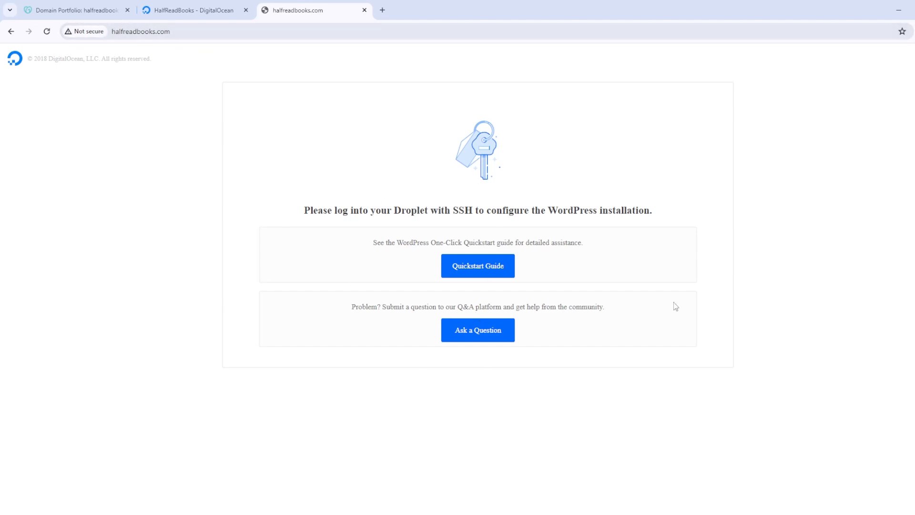
# In the droplet's web console, enter halfreadbooks.com at the Domain/Subdomain prompt
pyautogui.click(200, 10)
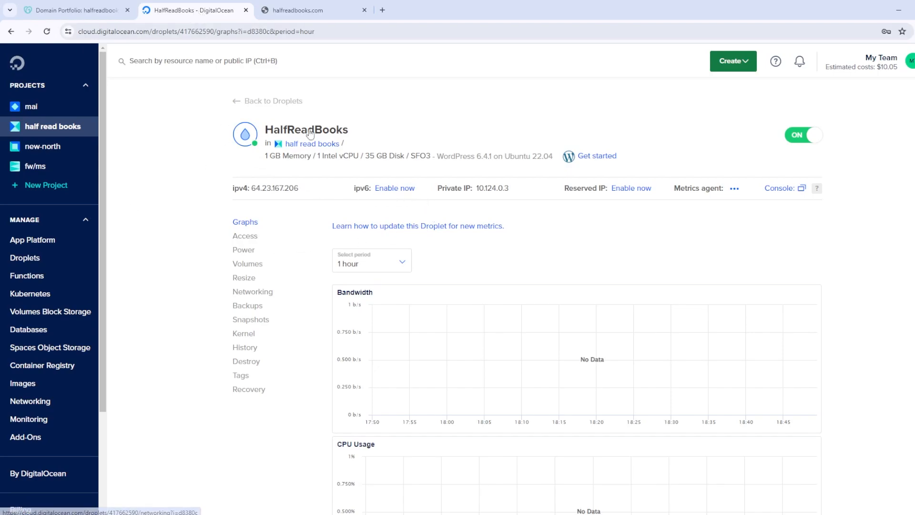
pyautogui.click(781, 188)
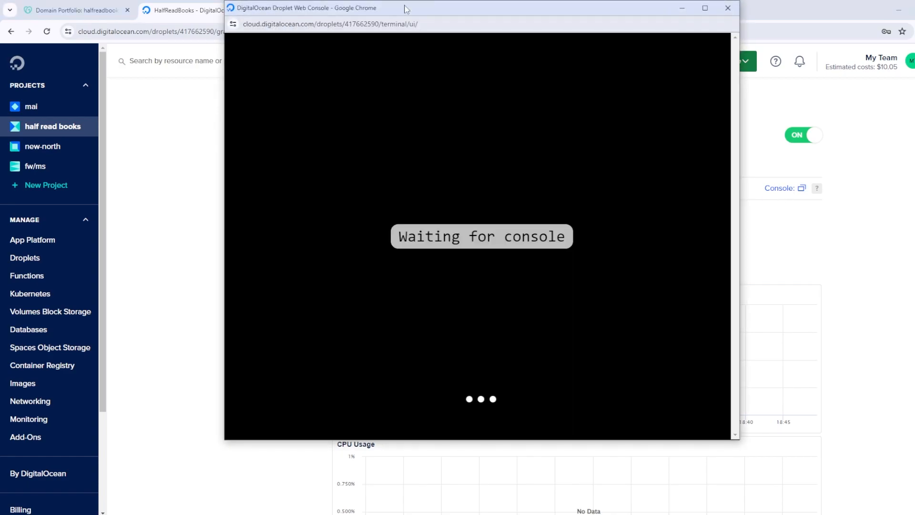
pyautogui.moveTo(406, 9); pyautogui.dragTo(404, 36)
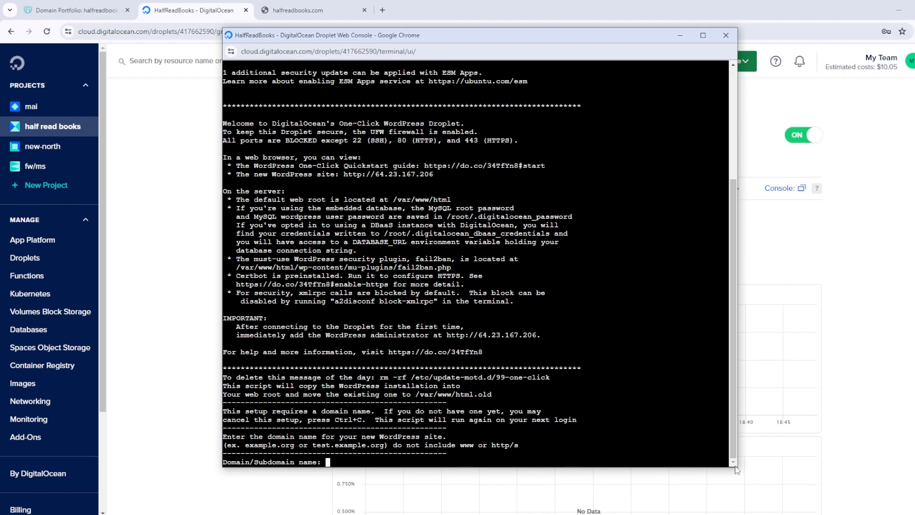
pyautogui.moveTo(739, 465); pyautogui.dragTo(683, 355)
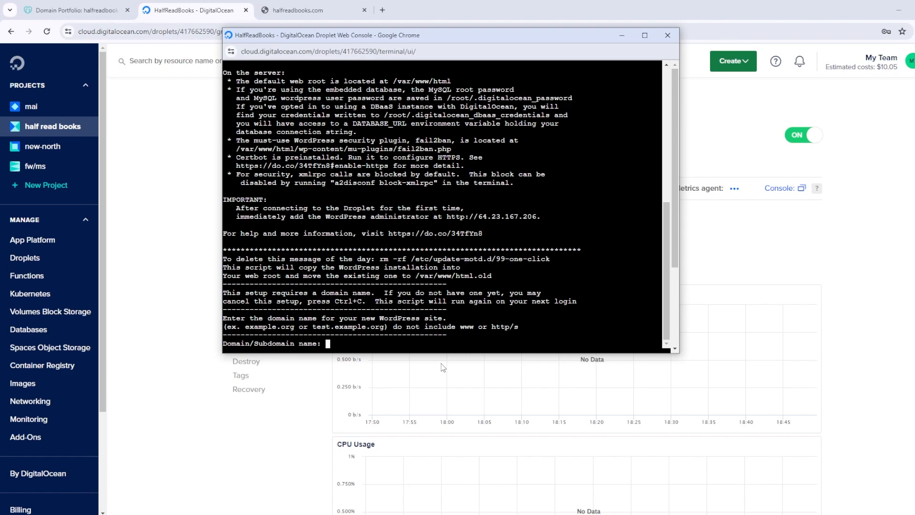
pyautogui.write('halfreadbooks.com')
pyautogui.press('Return')
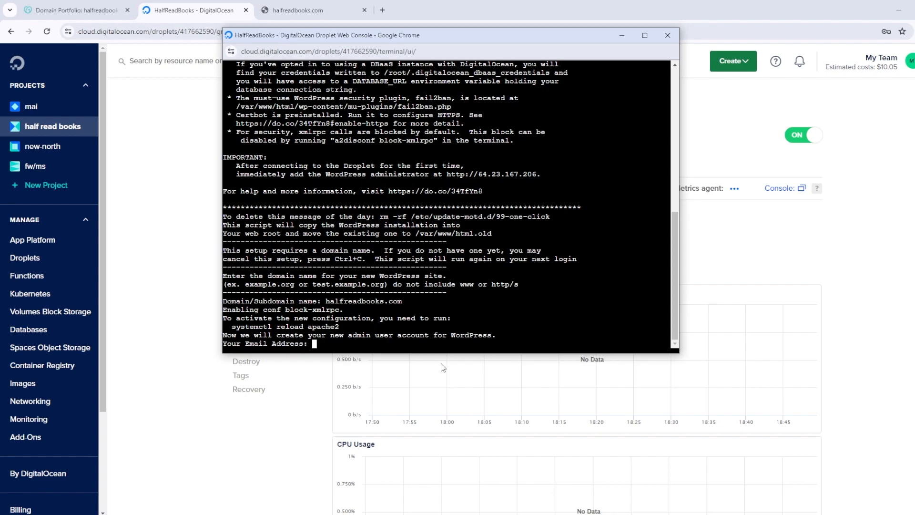
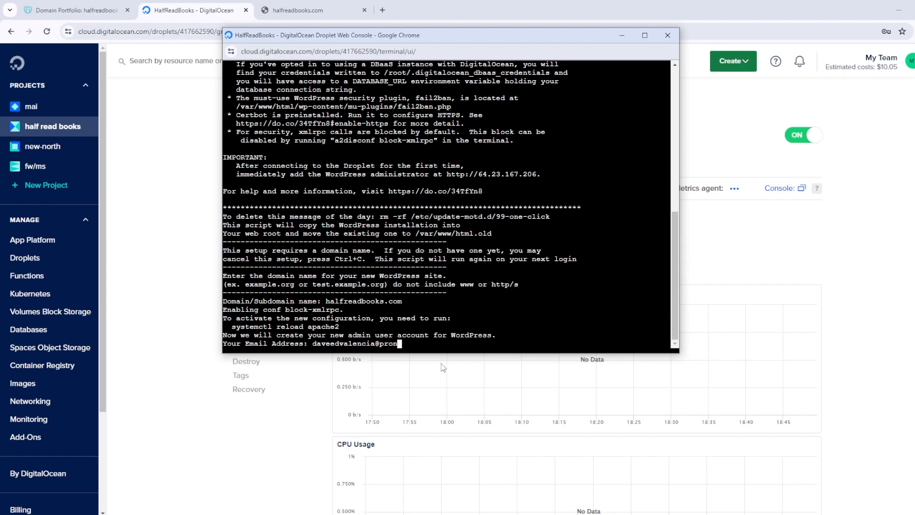
# Enter the admin e-mail, username and password at the WordPress setup prompts
pyautogui.press('Return')
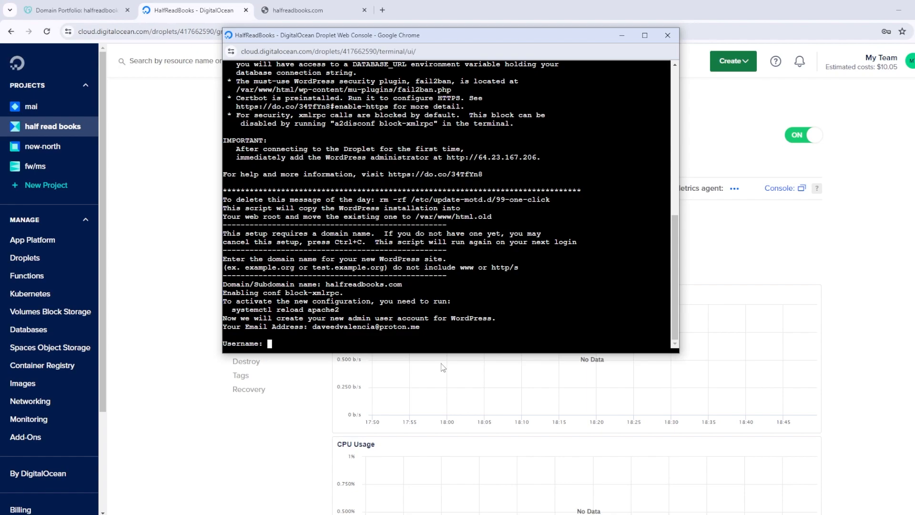
pyautogui.write('daveed')
pyautogui.press('Return')
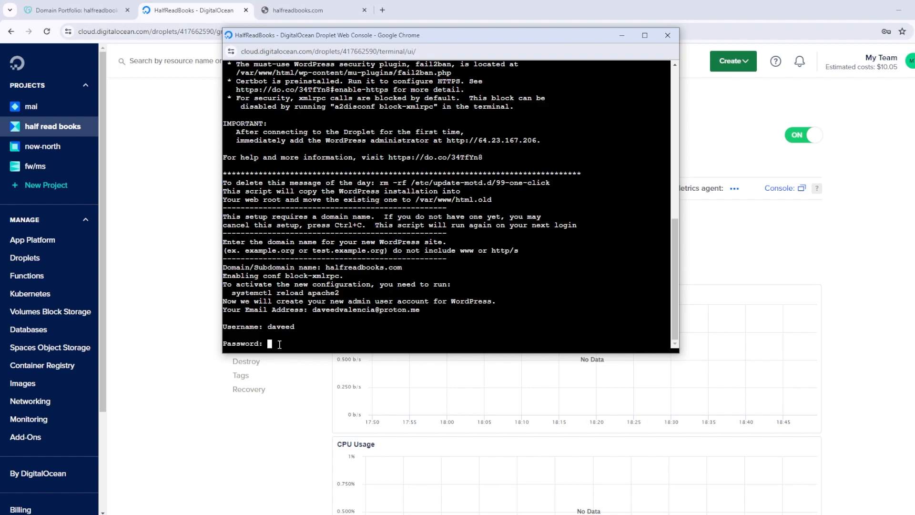
pyautogui.press('Return')
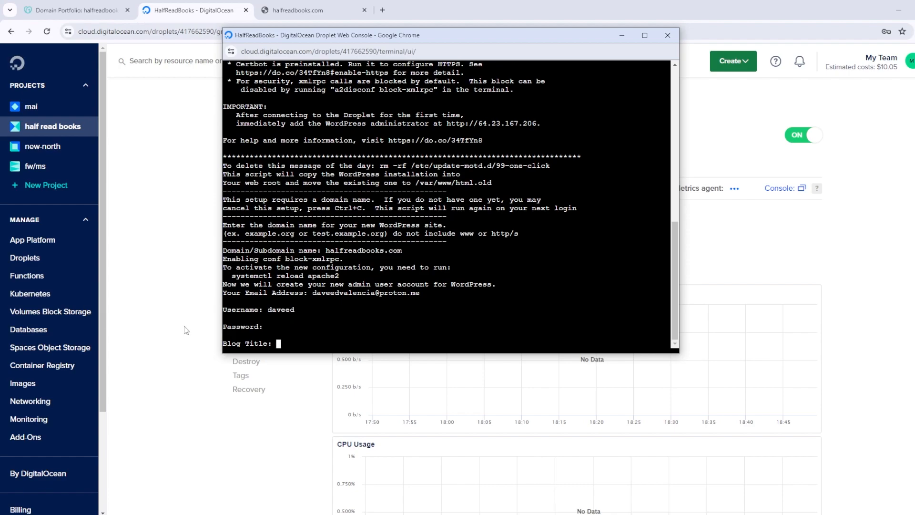
# Set the blog title to 'Half Read Books' and confirm the details with y
pyautogui.write('Half Read Books')
pyautogui.press('Return')
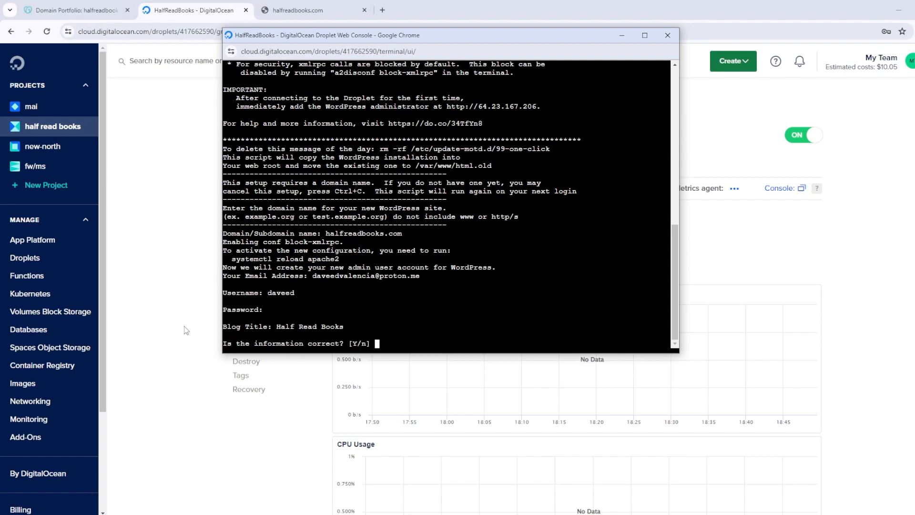
pyautogui.write('y')
pyautogui.press('Return')
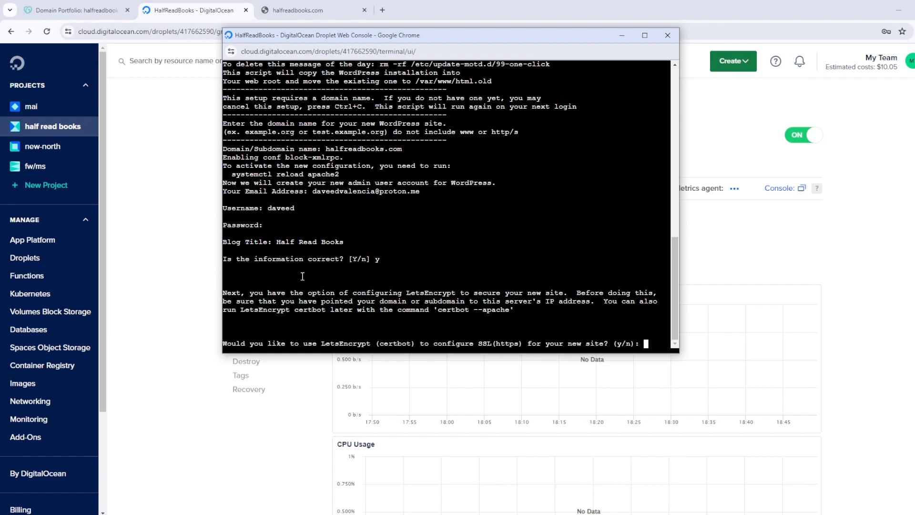
# Opt into Let's Encrypt HTTPS and enter the certificate contact e-mail
pyautogui.write('y')
pyautogui.press('Return')
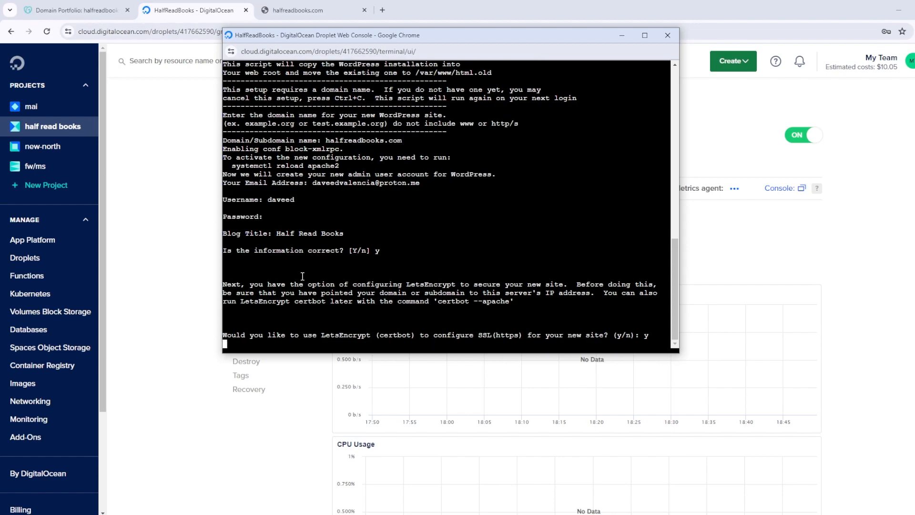
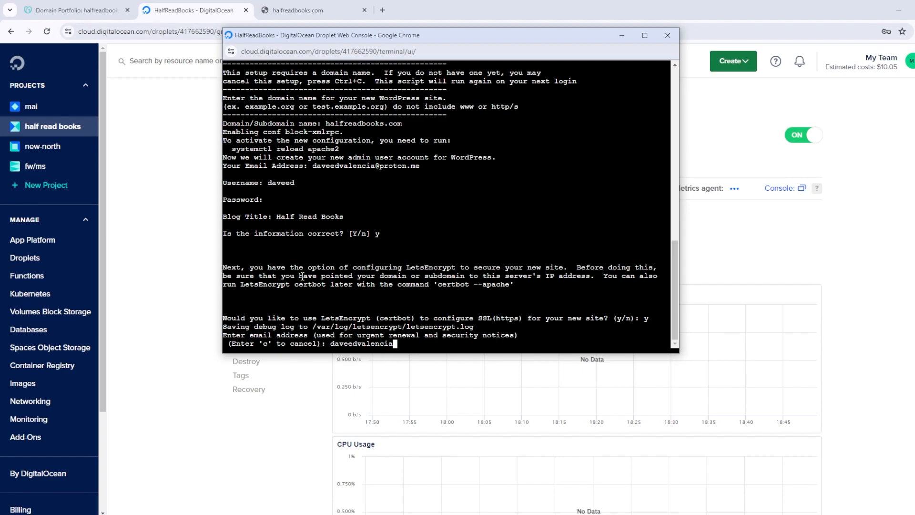
pyautogui.press('Return')
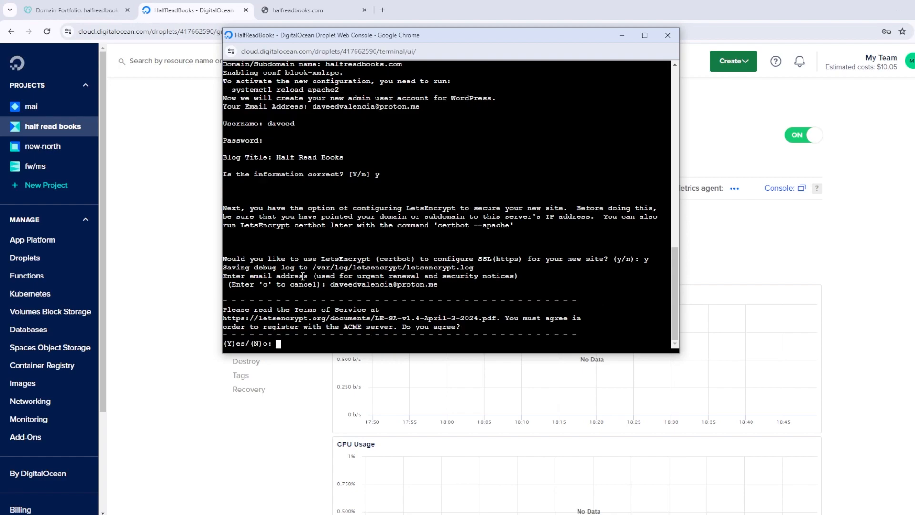
# Answer y to accept the Let's Encrypt terms and EFF e-mail sharing
pyautogui.write('y')
pyautogui.press('Return')
pyautogui.write('y')
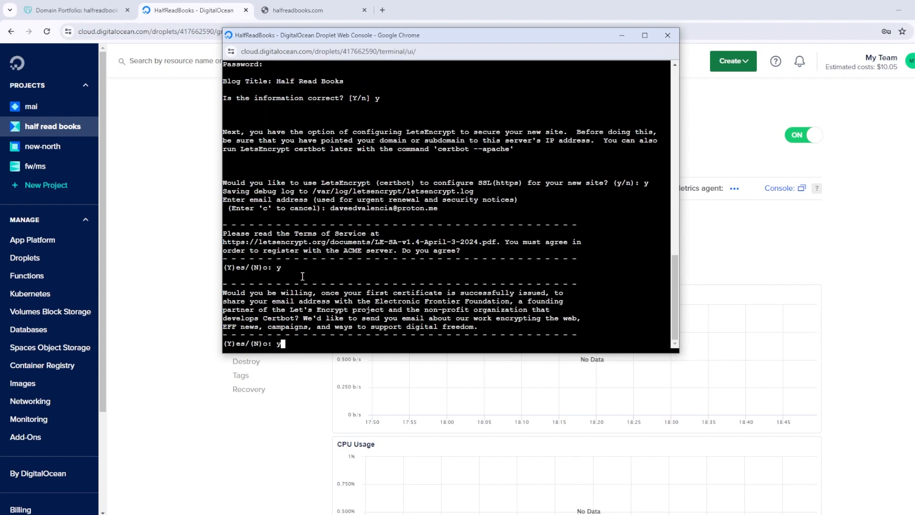
pyautogui.press('Return')
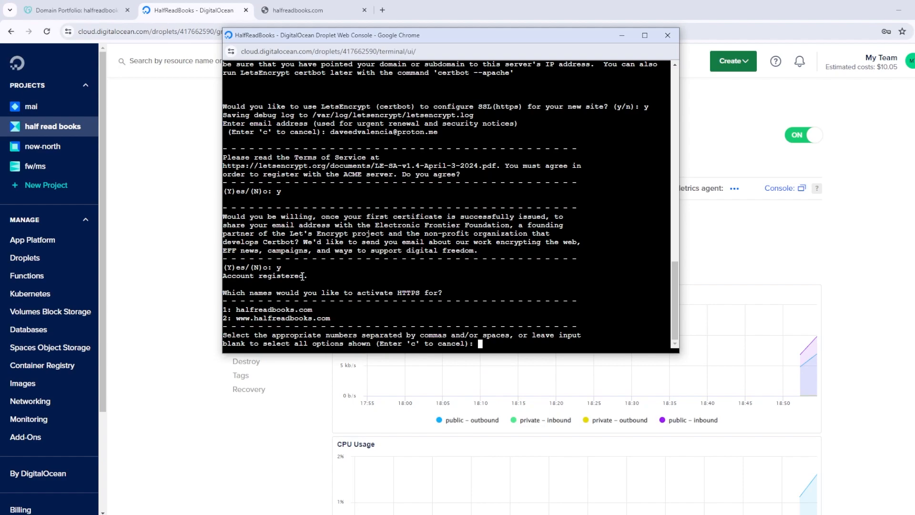
pyautogui.press('Return')
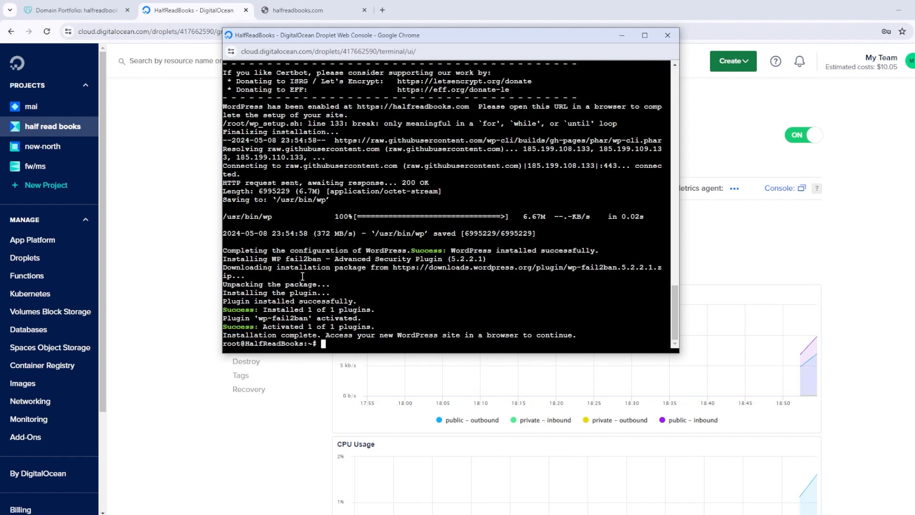
pyautogui.scroll(6, 323, 197)
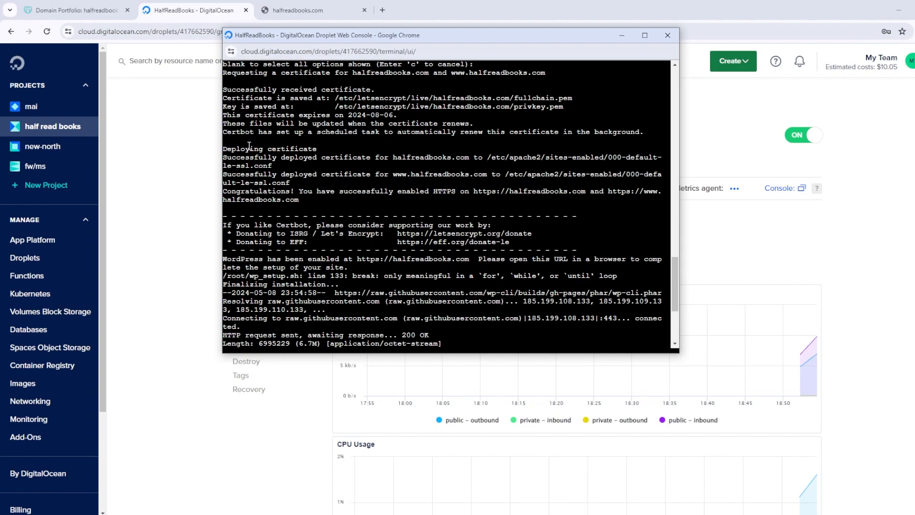
pyautogui.moveTo(318, 149); pyautogui.dragTo(215, 149)
pyautogui.moveTo(317, 157); pyautogui.dragTo(221, 158)
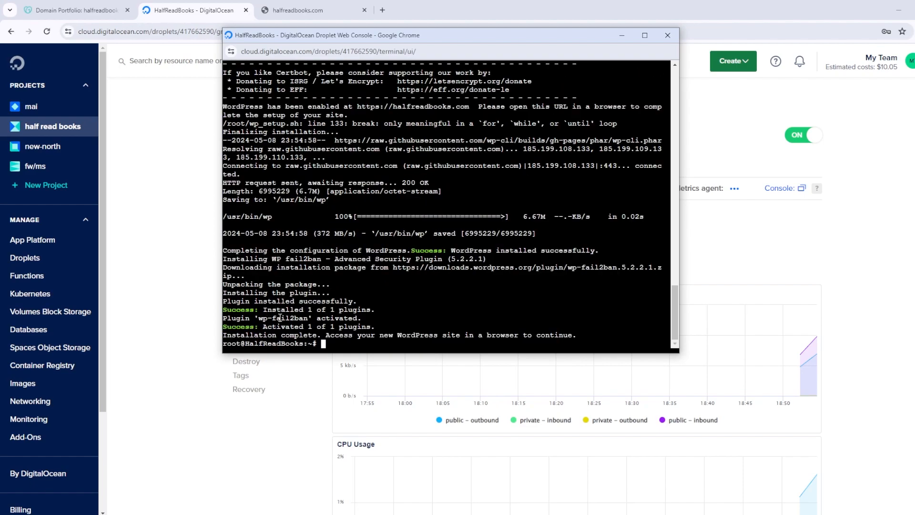
pyautogui.click(305, 11)
# Reload halfreadbooks.com to view the new Half Read Books homepage
pyautogui.click(46, 31)
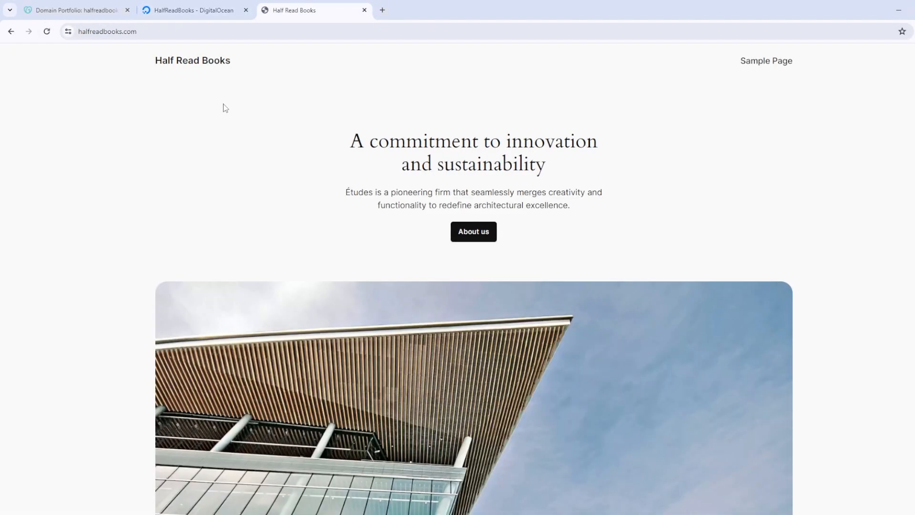
pyautogui.scroll(-8, 656, 257)
pyautogui.scroll(-5, 657, 257)
pyautogui.scroll(12, 637, 269)
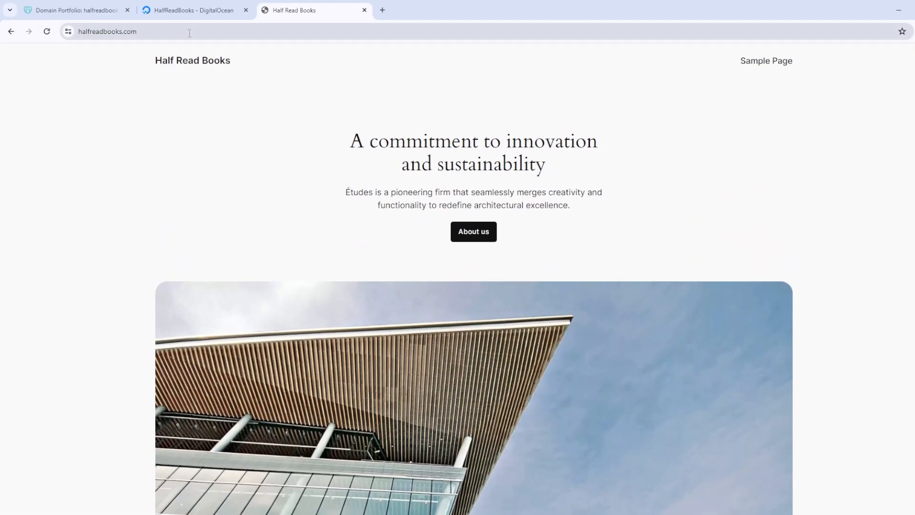
# Go to halfreadbooks.com/wp-admin
pyautogui.click(204, 33)
pyautogui.click(204, 33)
pyautogui.write('wp-admin')
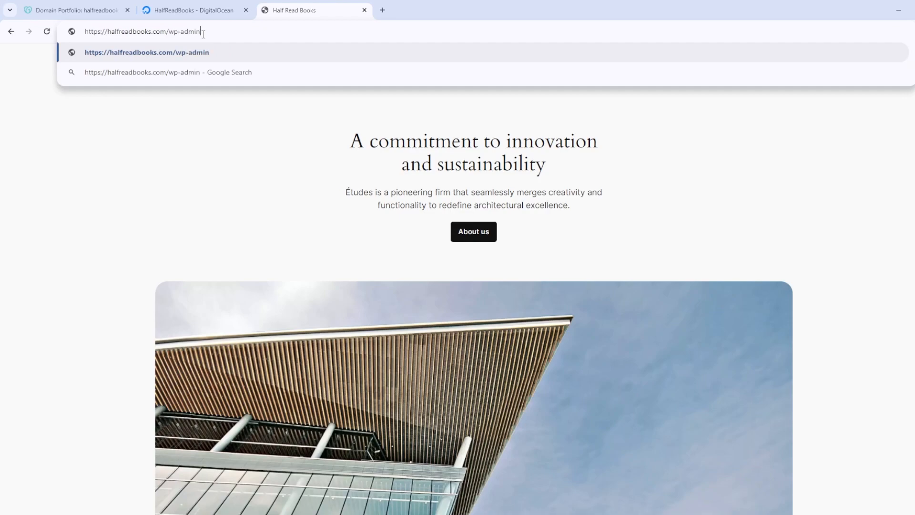
pyautogui.press('Return')
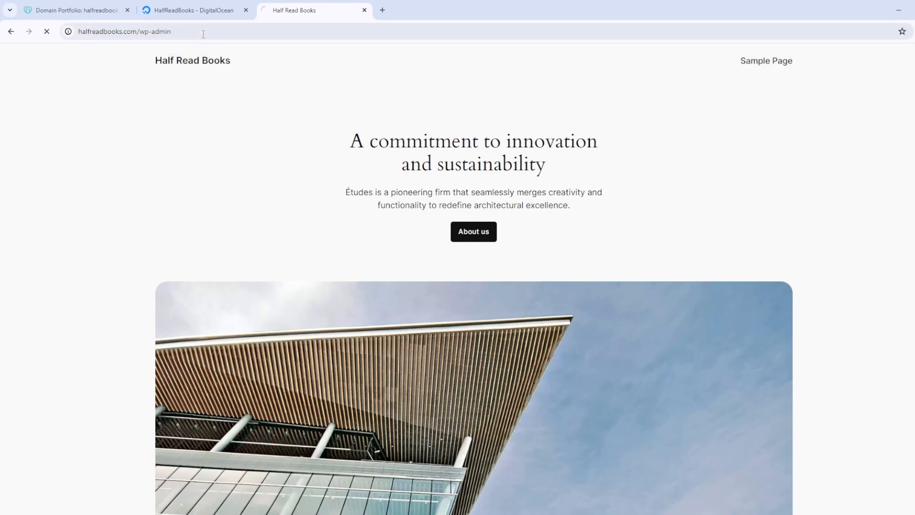
# Log into WordPress with the admin username and password
pyautogui.write('daveed')
pyautogui.press('Tab')
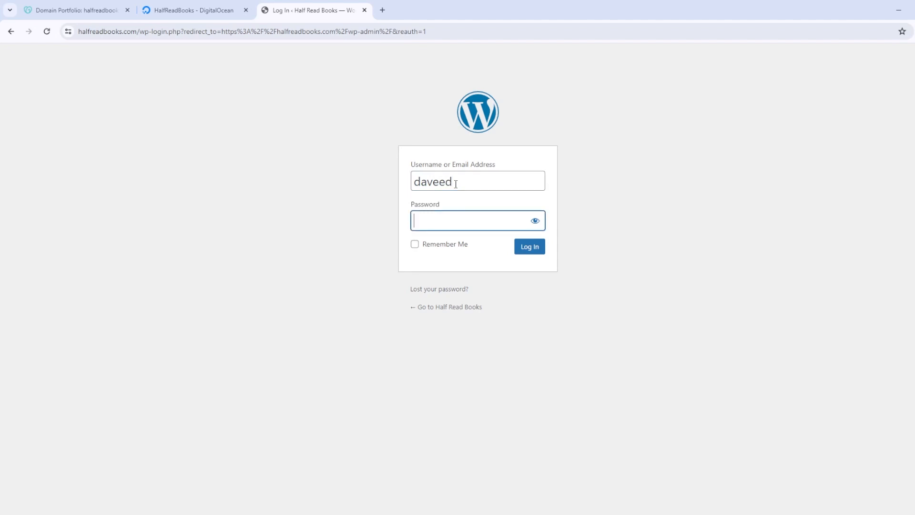
pyautogui.write('•••••')
pyautogui.press('BackSpace')
pyautogui.press('BackSpace')
pyautogui.press('BackSpace')
pyautogui.press('BackSpace')
pyautogui.press('BackSpace')
pyautogui.write('•••••')
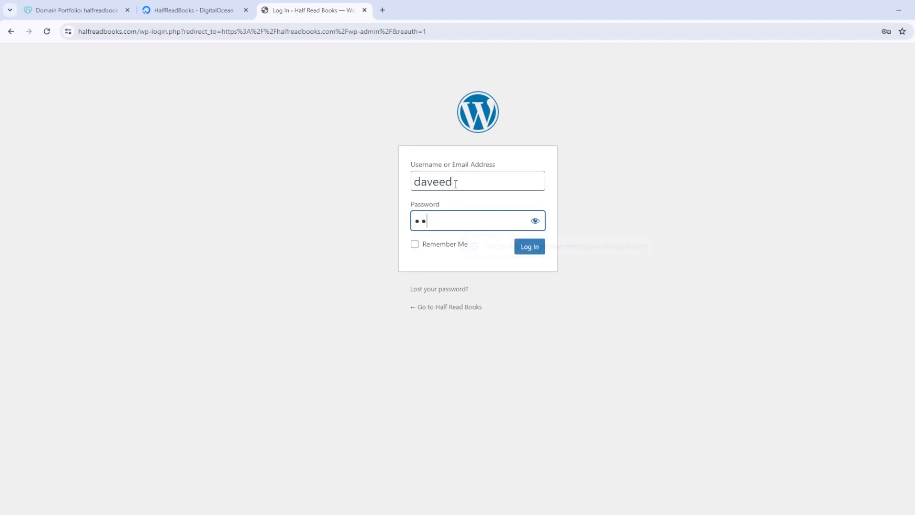
pyautogui.write('•••••')
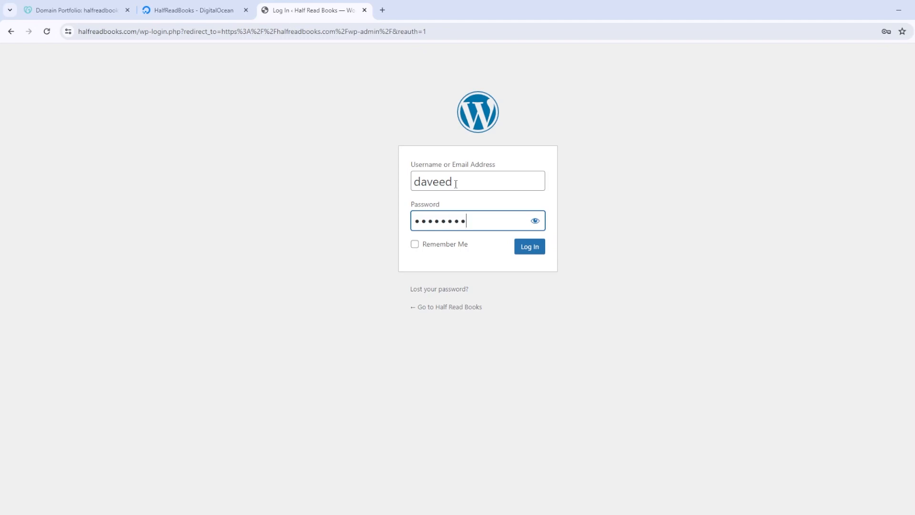
pyautogui.write('••••')
pyautogui.press('Return')
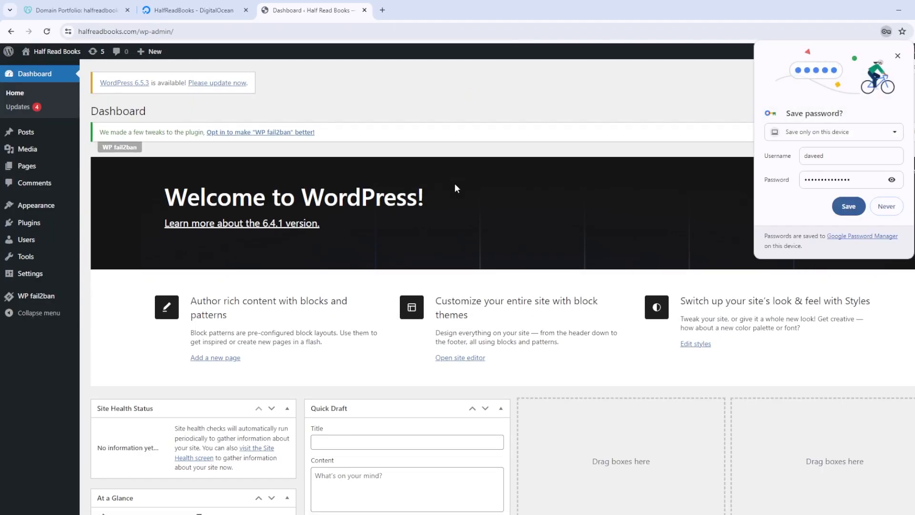
# Save the password in Chrome and return to the HalfReadBooks droplet page
pyautogui.click(853, 206)
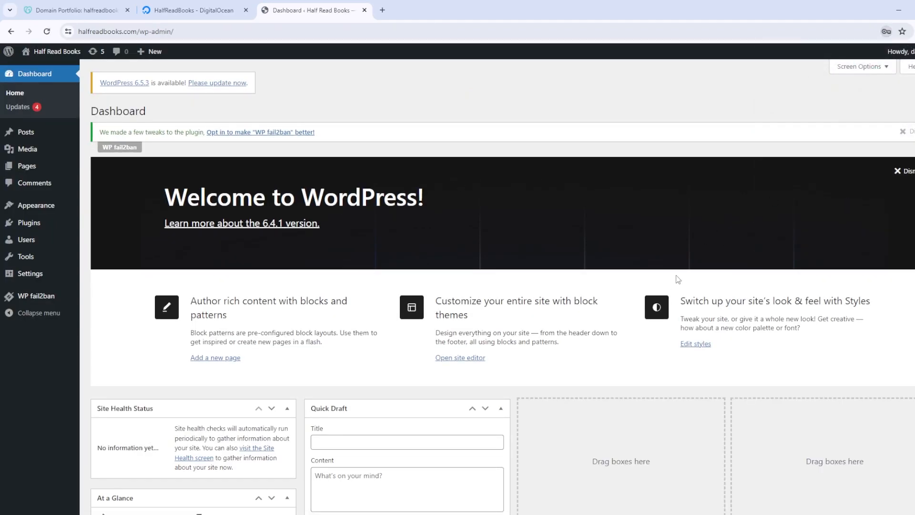
pyautogui.scroll(-1, 468, 267)
pyautogui.scroll(-6, 468, 269)
pyautogui.scroll(6, 468, 272)
pyautogui.click(196, 16)
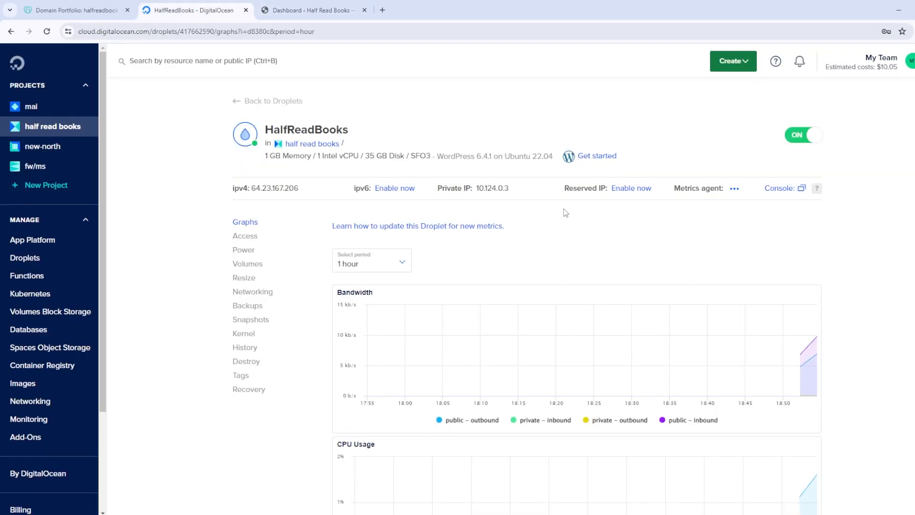
pyautogui.scroll(-10, 317, 272)
pyautogui.scroll(10, 317, 272)
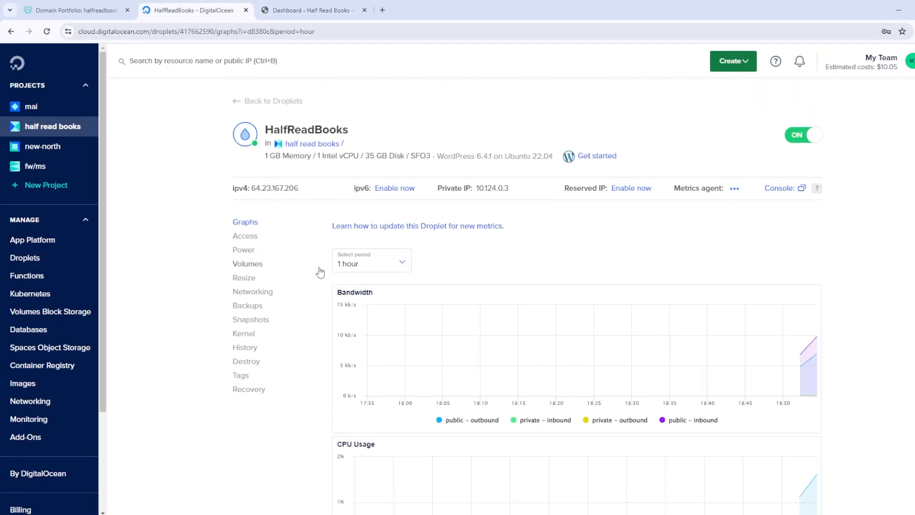